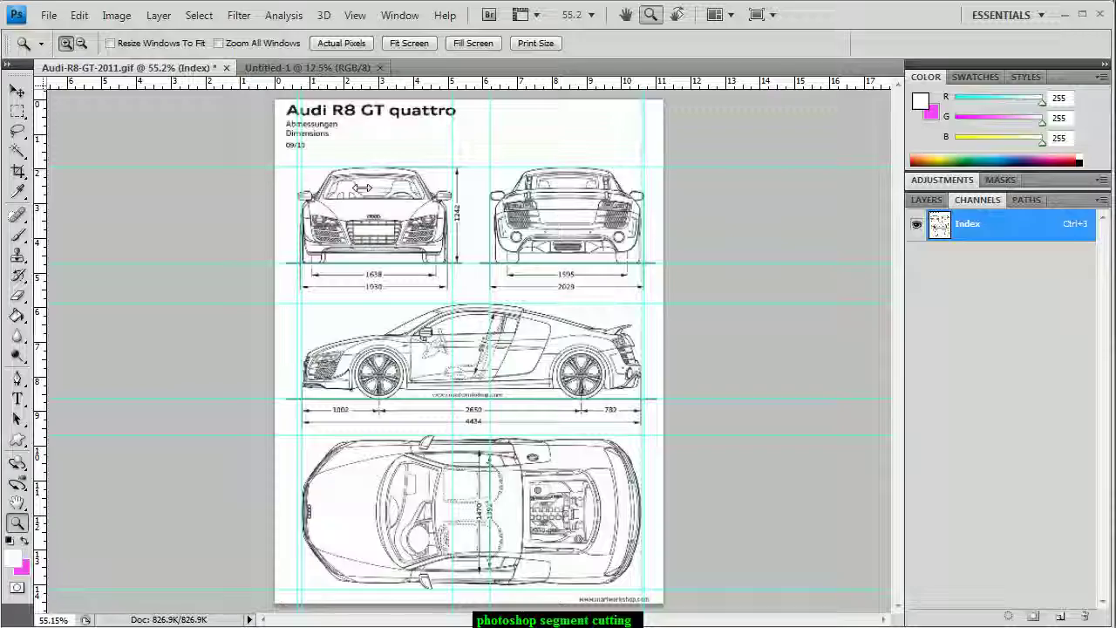
# Step: Zoom the Audi blueprint to 200% on the car's front view
pyautogui.click(368, 219)
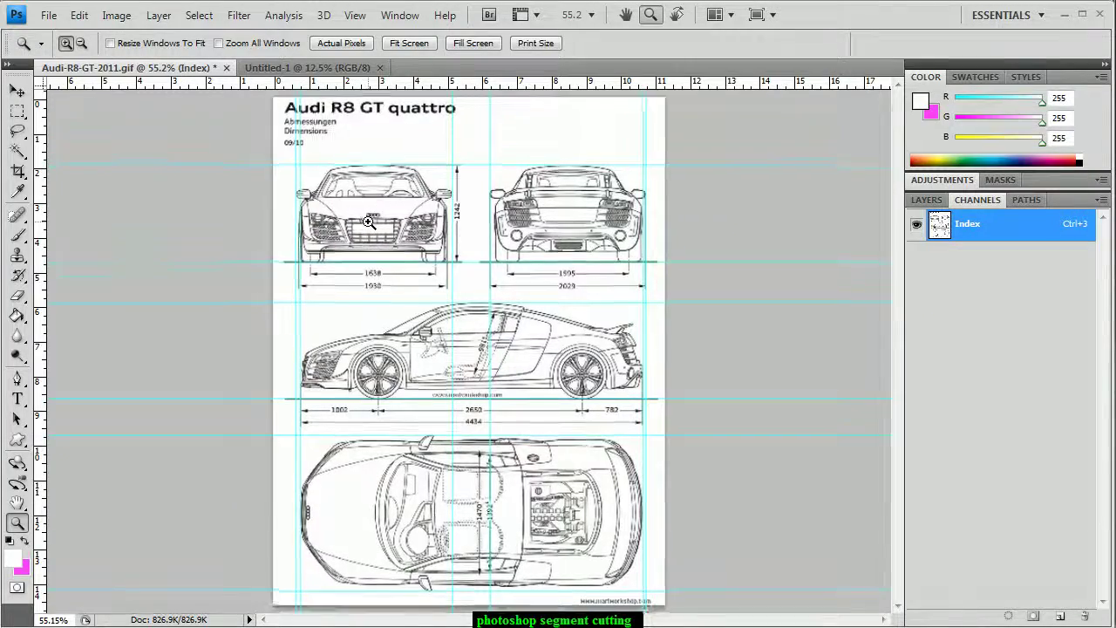
pyautogui.click(319, 247)
pyautogui.scroll(1, 319, 247)
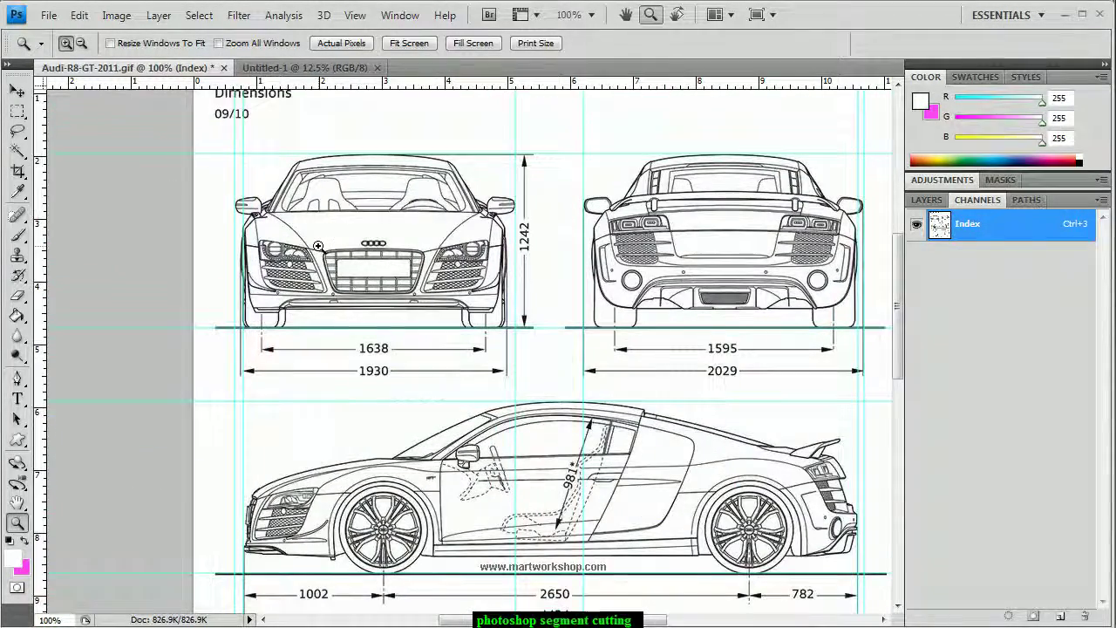
pyautogui.click(321, 249)
pyautogui.scroll(1, 356, 298)
pyautogui.scroll(1, 356, 297)
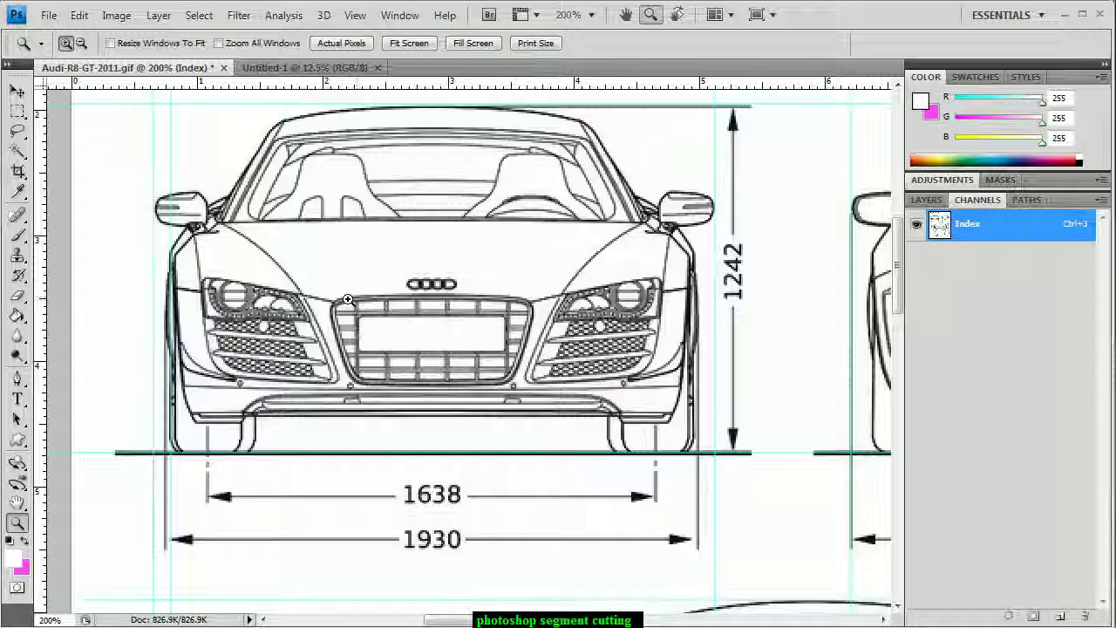
# Step: Marquee-select the whole front view and copy it
pyautogui.click(16, 113)
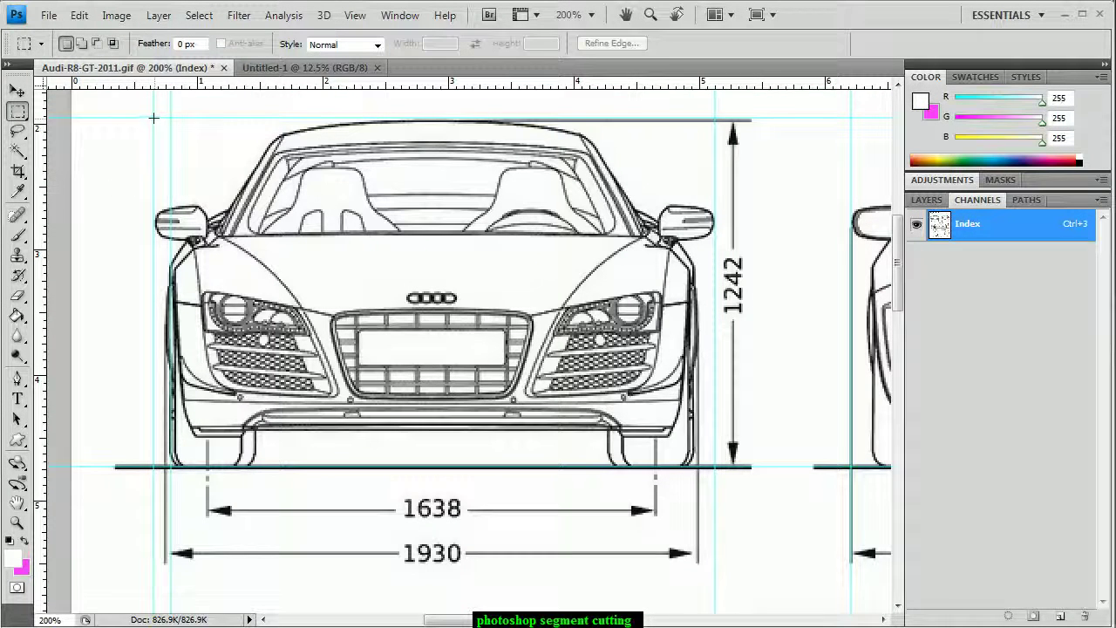
pyautogui.moveTo(310, 293); pyautogui.dragTo(714, 464)
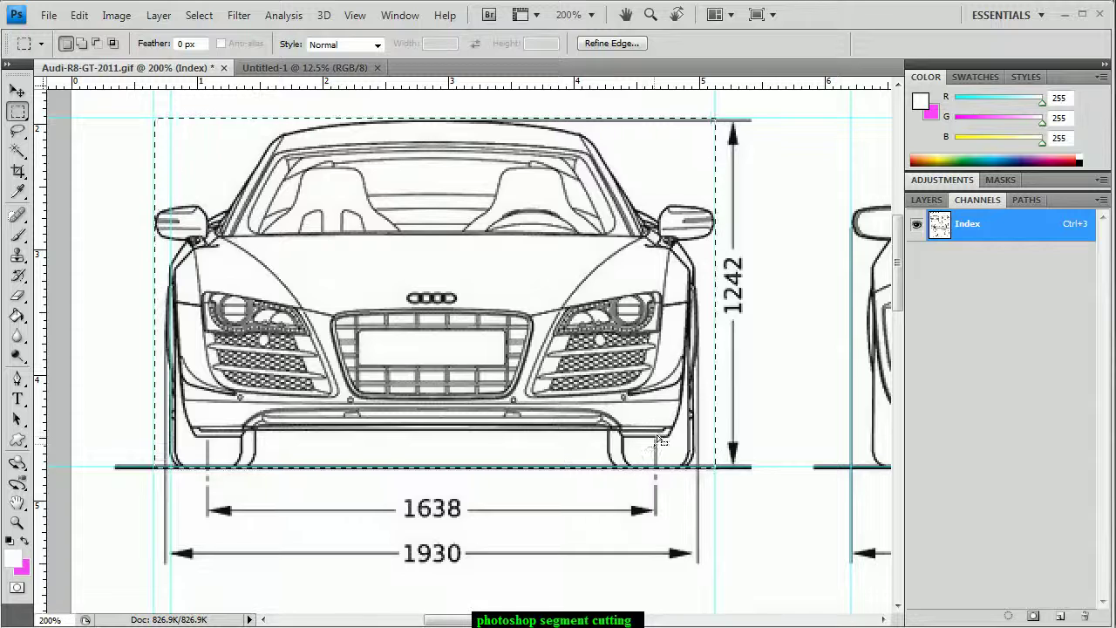
pyautogui.rightClick(340, 315)
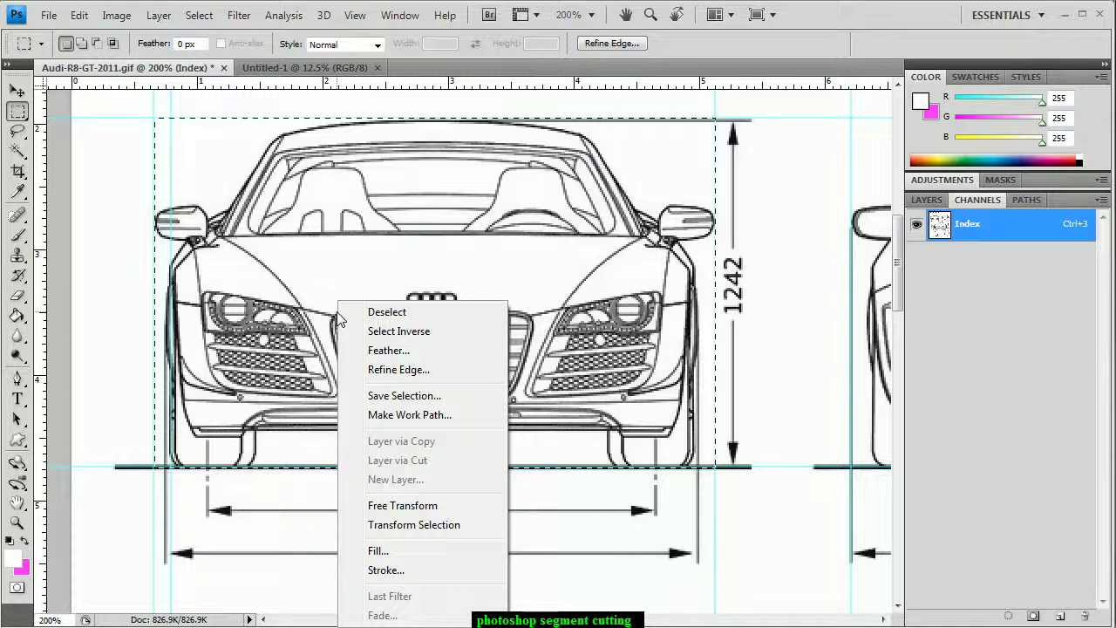
pyautogui.click(77, 15)
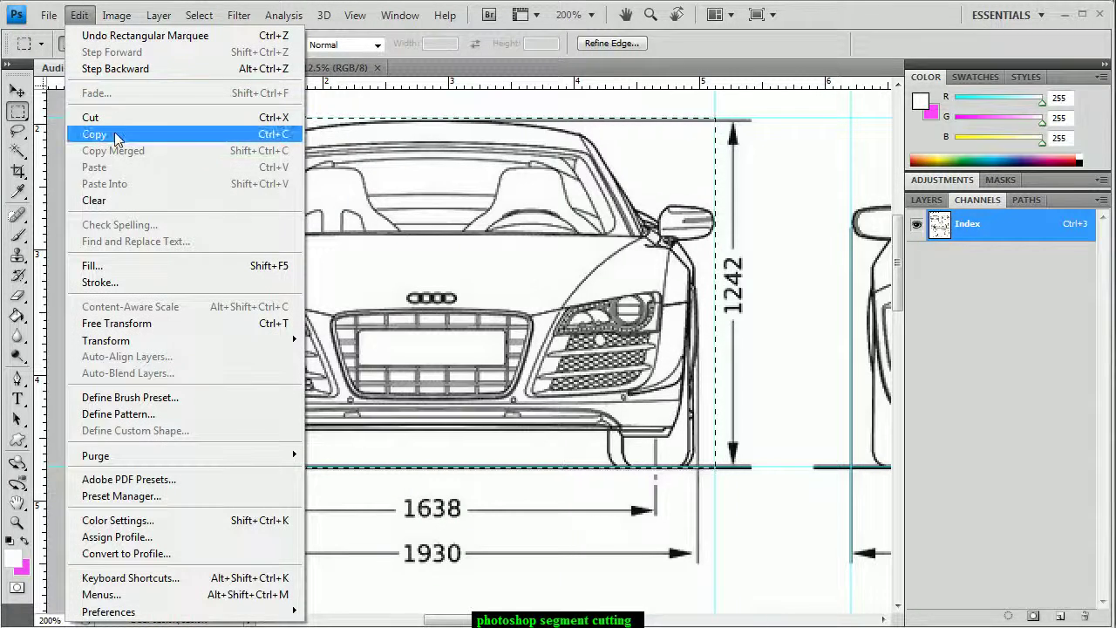
pyautogui.click(116, 138)
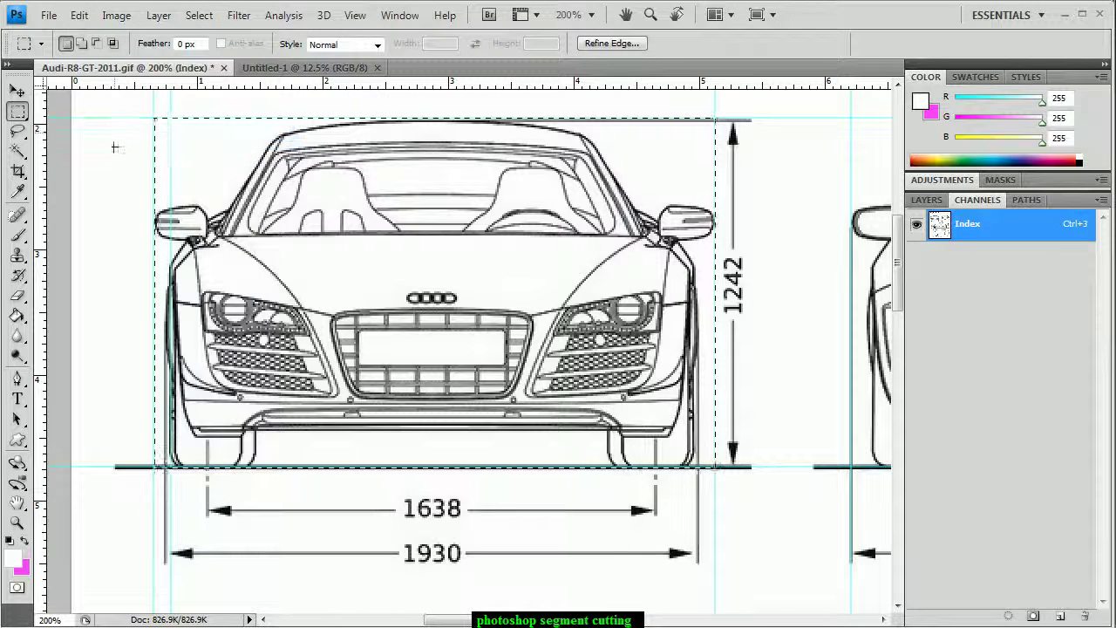
# Step: Paste the copied front view into Untitled-1 as Layer 1
pyautogui.click(269, 70)
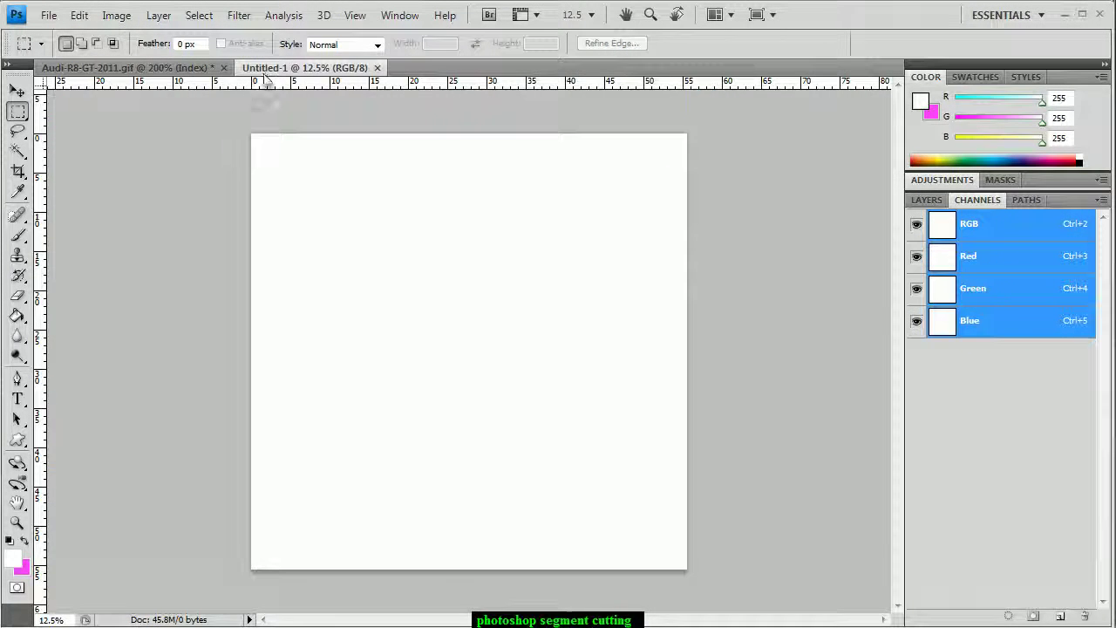
pyautogui.rightClick(375, 238)
pyautogui.click(89, 20)
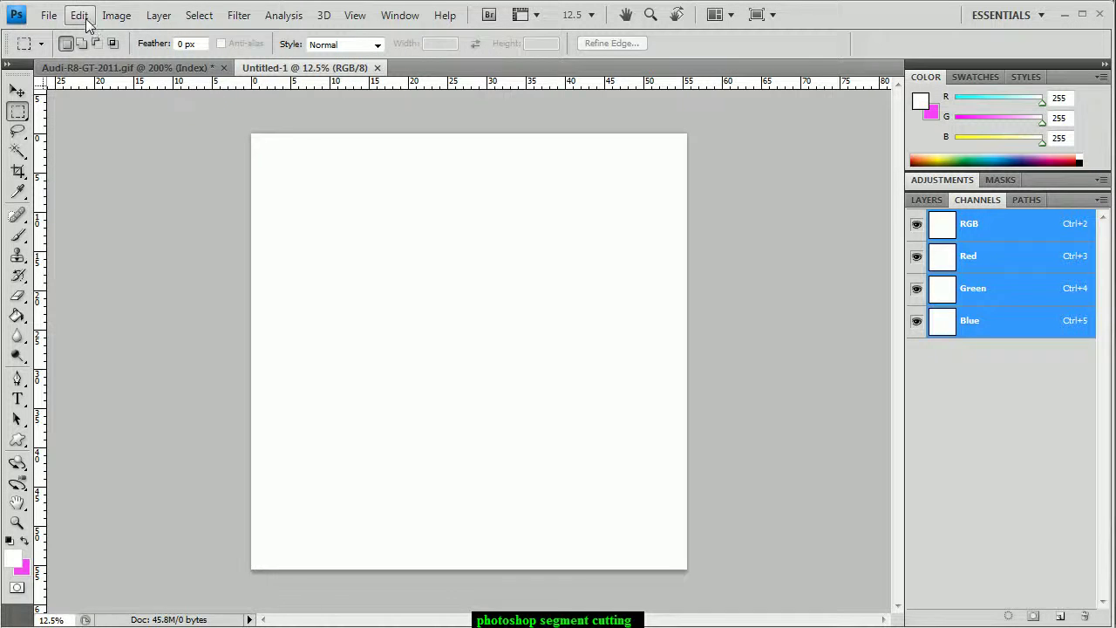
pyautogui.click(81, 17)
pyautogui.click(96, 166)
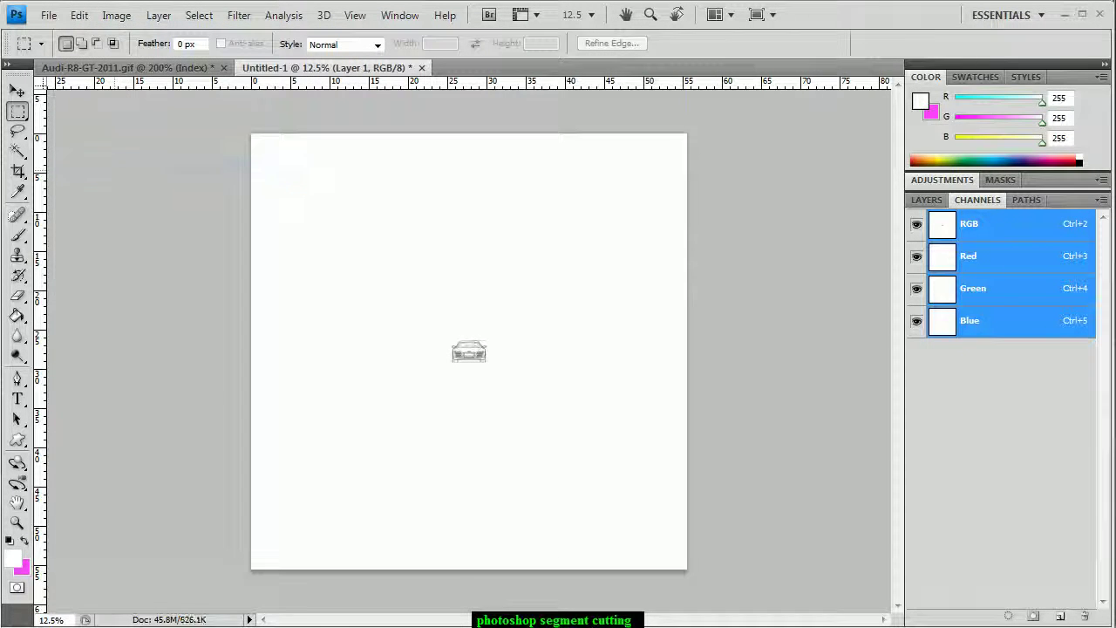
# Step: Zoom in on the pasted front view, then go back to the Audi blueprint
pyautogui.click(16, 524)
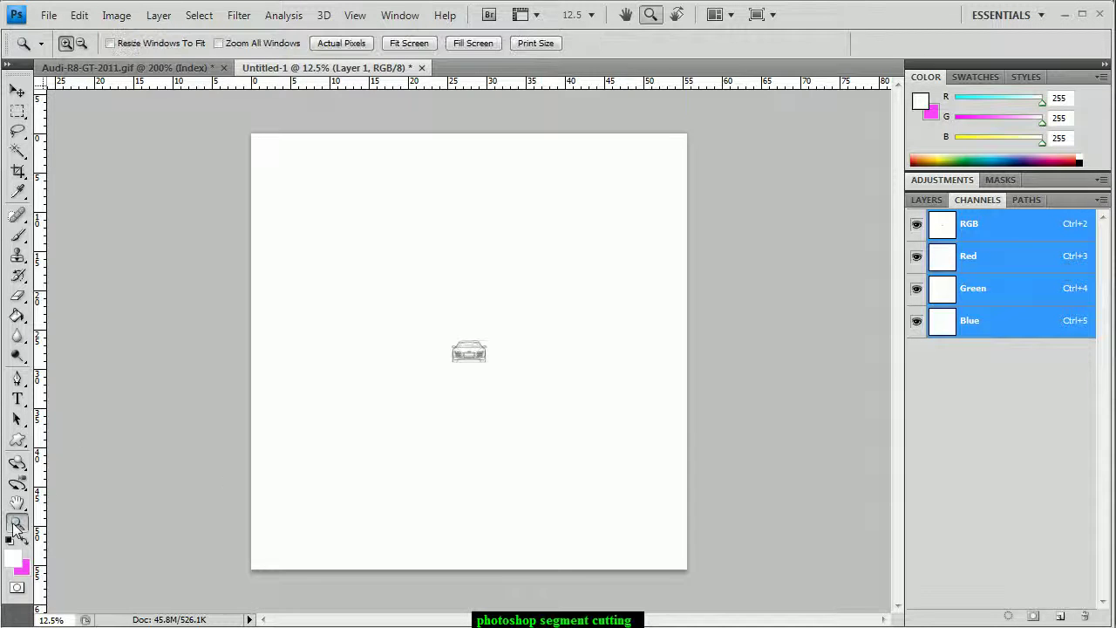
pyautogui.click(478, 353)
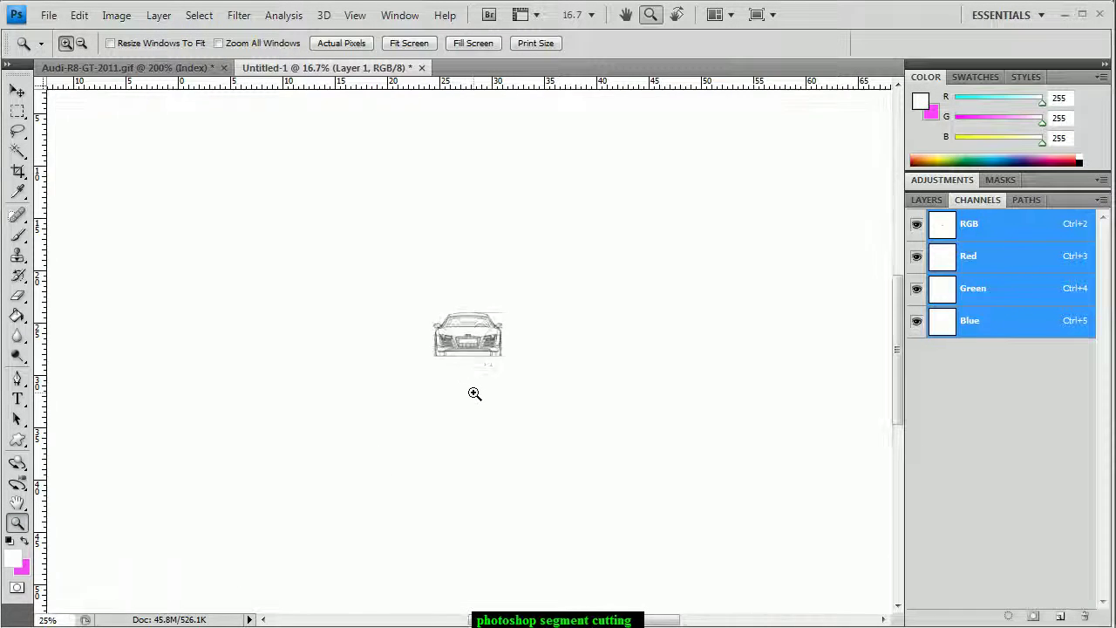
pyautogui.click(474, 378)
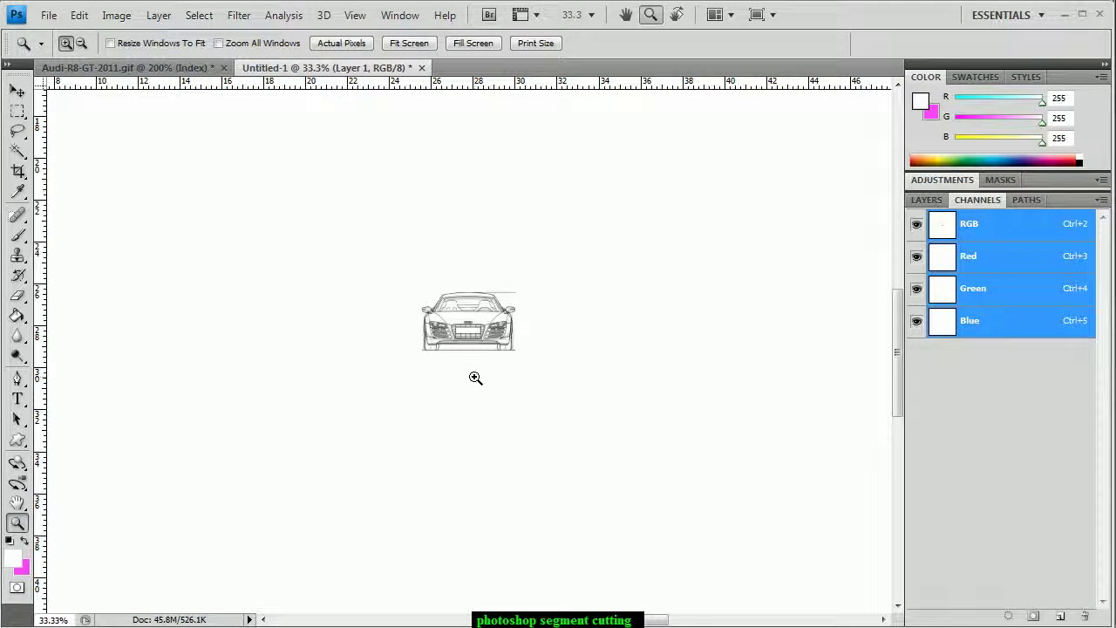
pyautogui.click(126, 67)
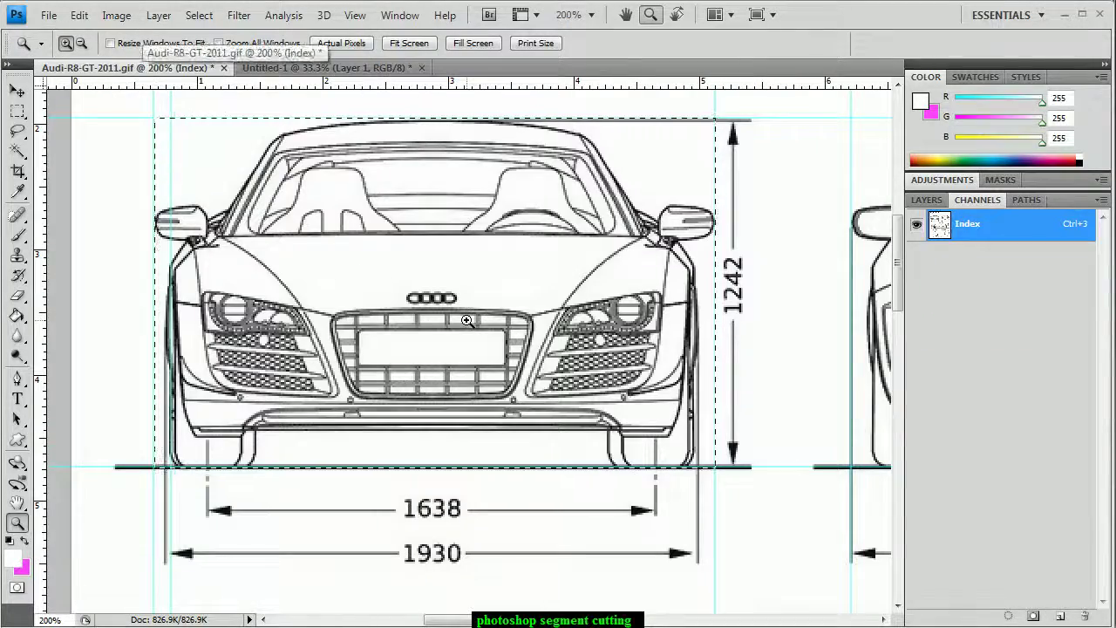
# Step: Fit the blueprint on screen, then zoom to 200% on the rear view
pyautogui.rightClick(467, 321)
pyautogui.click(514, 326)
pyautogui.click(607, 216)
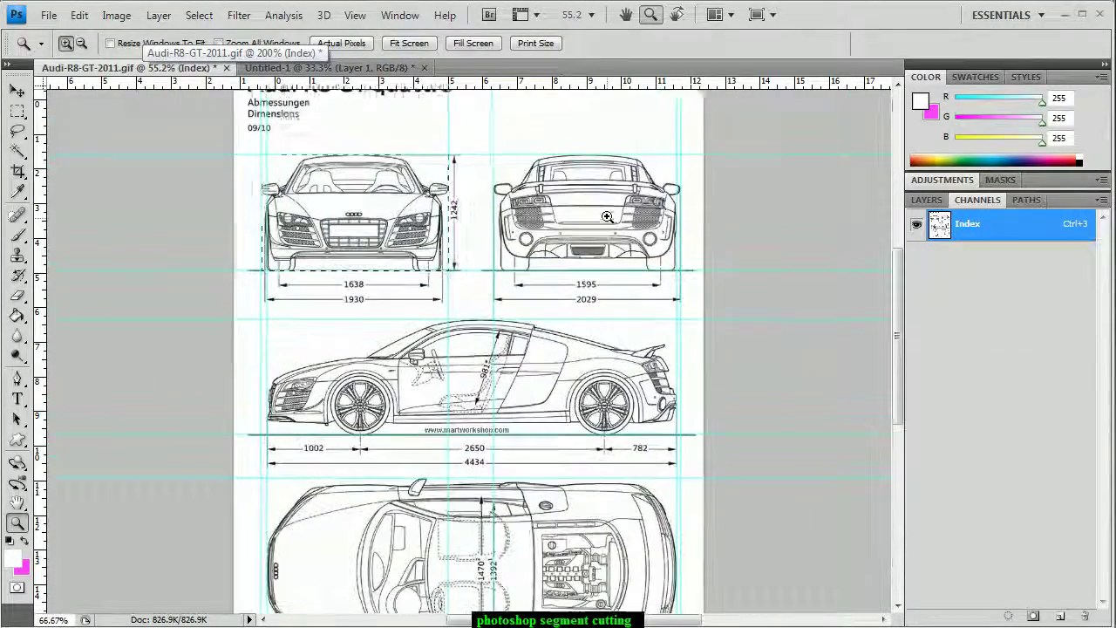
pyautogui.click(607, 216)
pyautogui.click(549, 209)
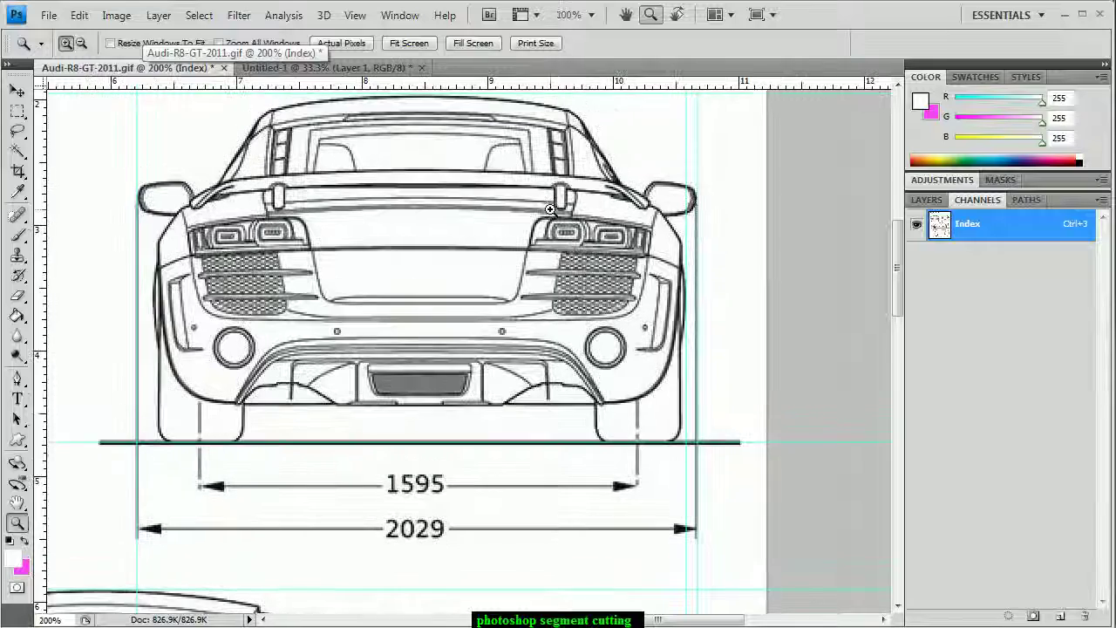
pyautogui.scroll(2, 550, 209)
# Step: Marquee-select the whole rear view and copy it
pyautogui.click(17, 111)
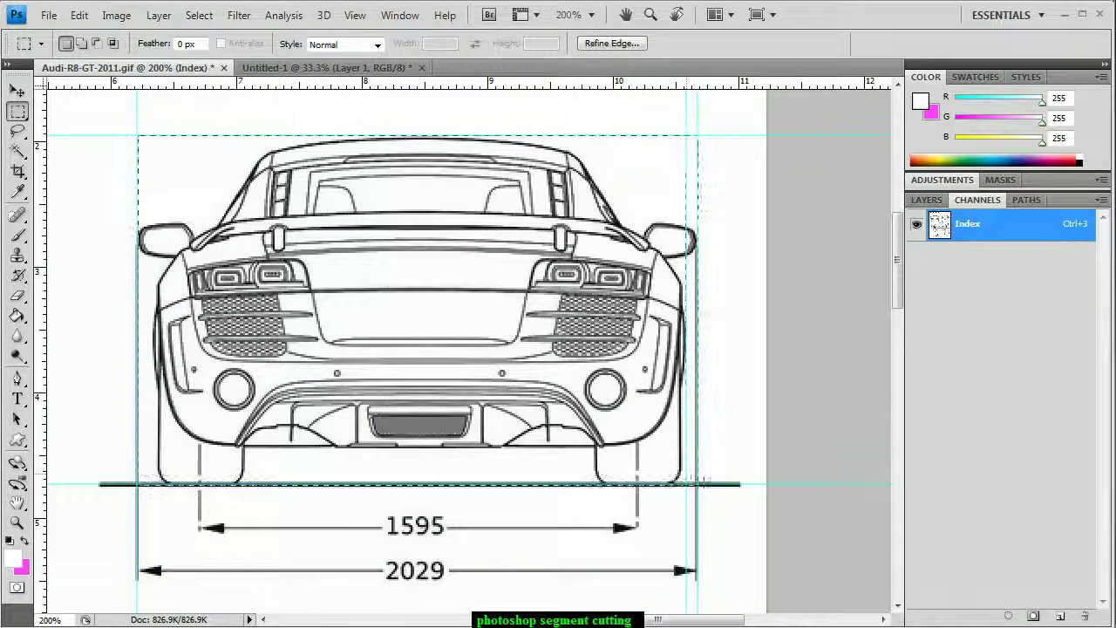
pyautogui.moveTo(297, 234); pyautogui.dragTo(697, 484)
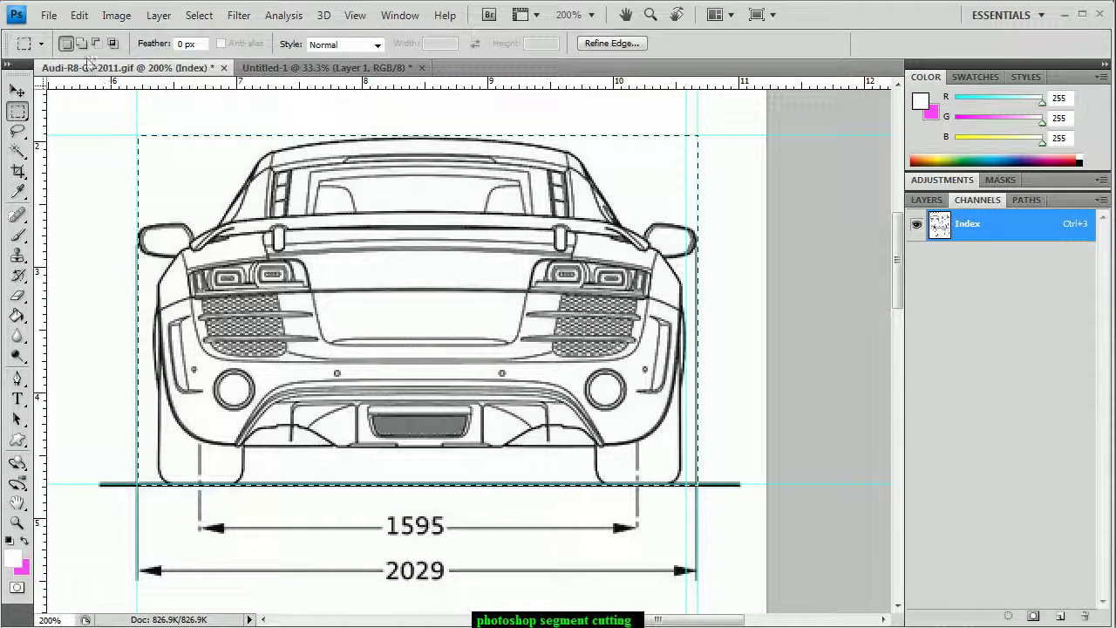
pyautogui.click(78, 18)
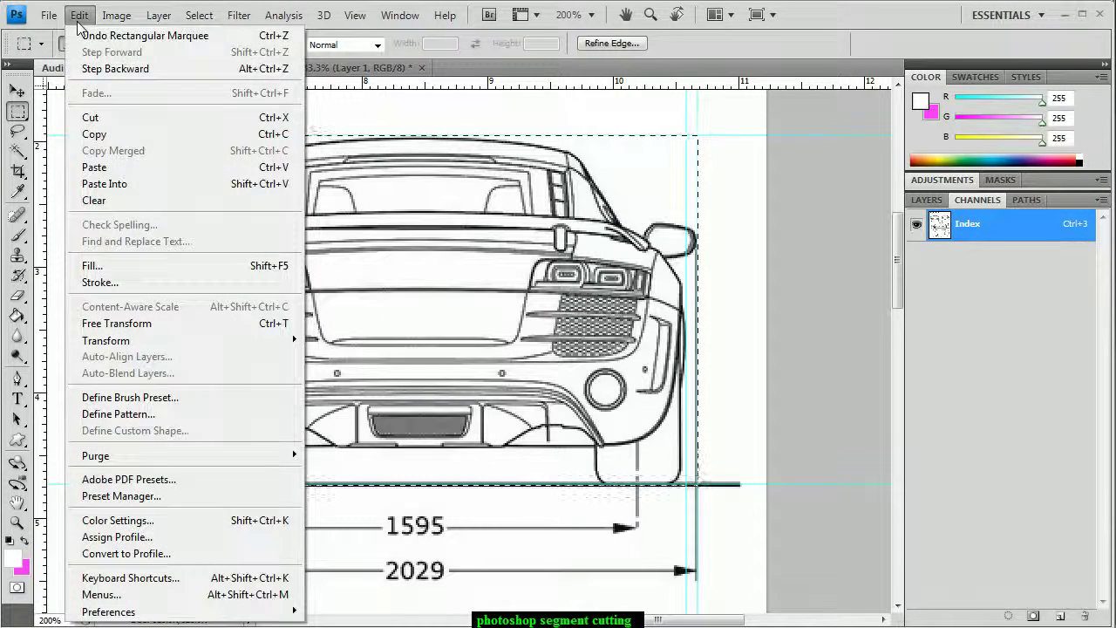
pyautogui.click(135, 136)
# Step: Paste the rear view into Untitled-1 as Layer 2, then return to the blueprint
pyautogui.click(283, 68)
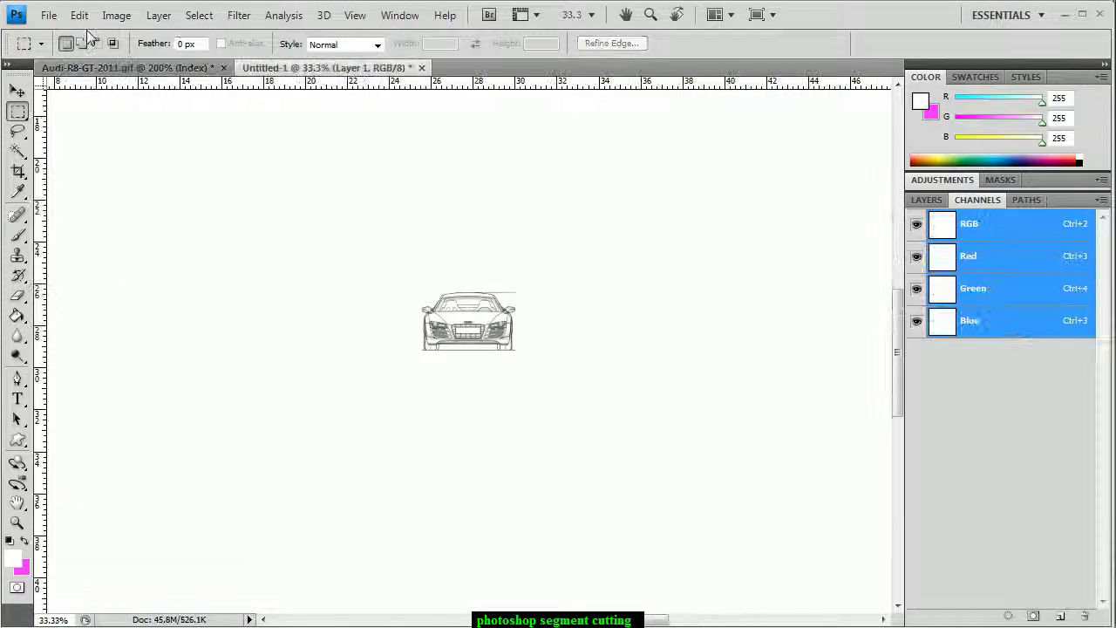
pyautogui.click(78, 15)
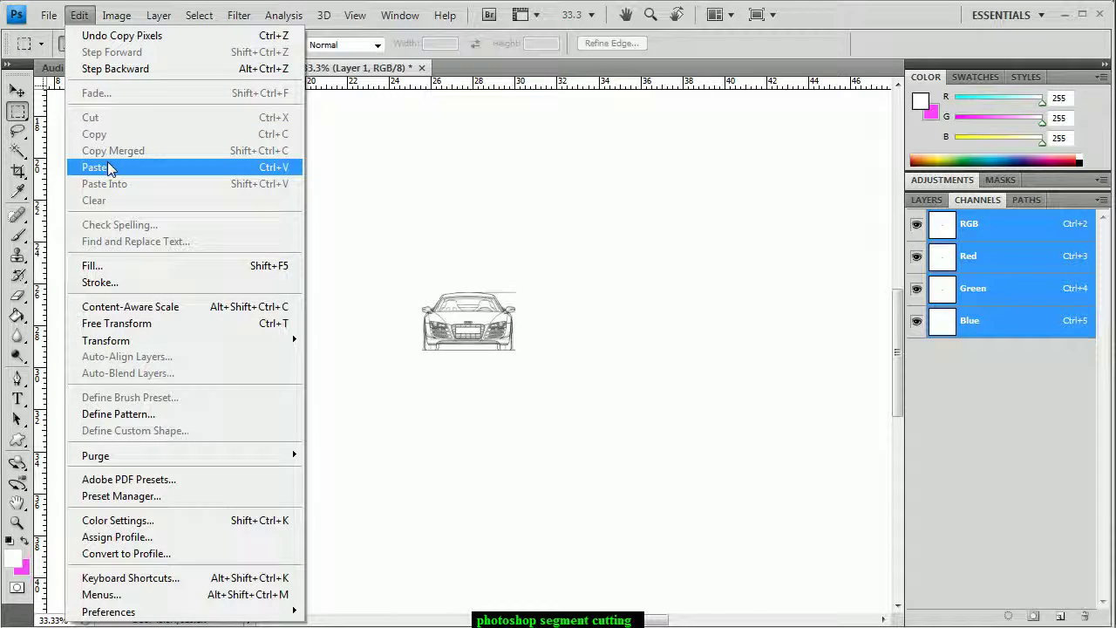
pyautogui.click(109, 169)
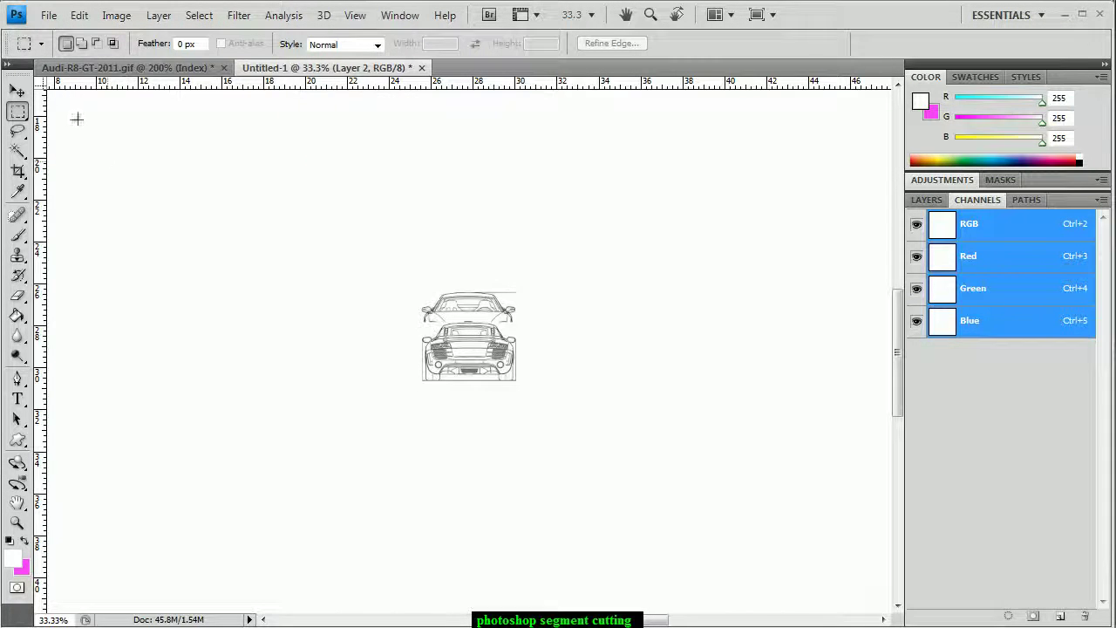
pyautogui.click(48, 14)
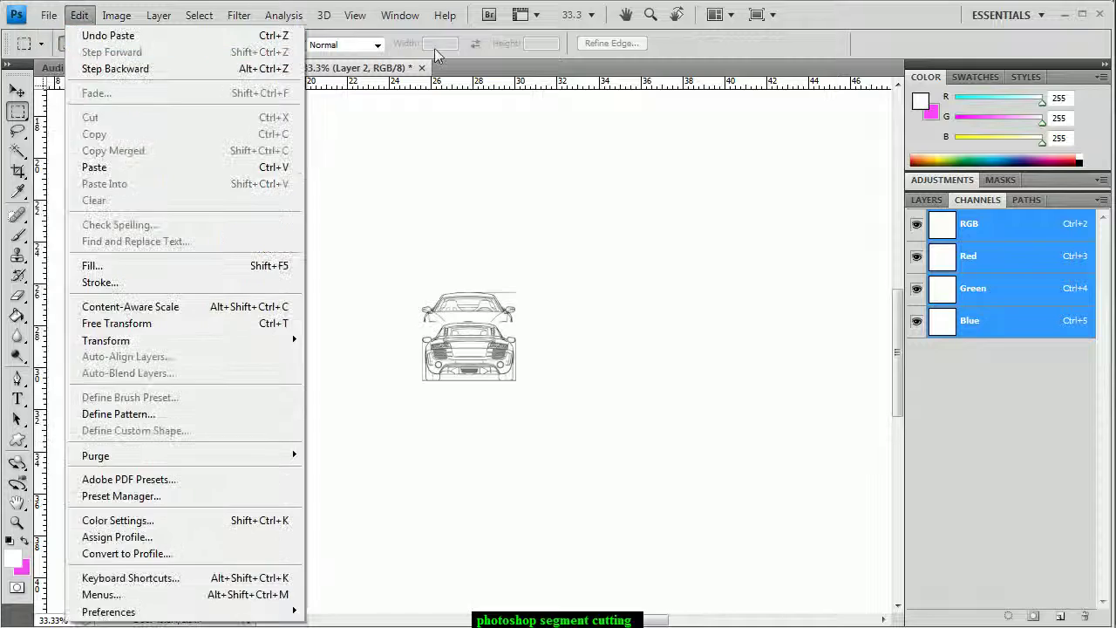
pyautogui.click(193, 70)
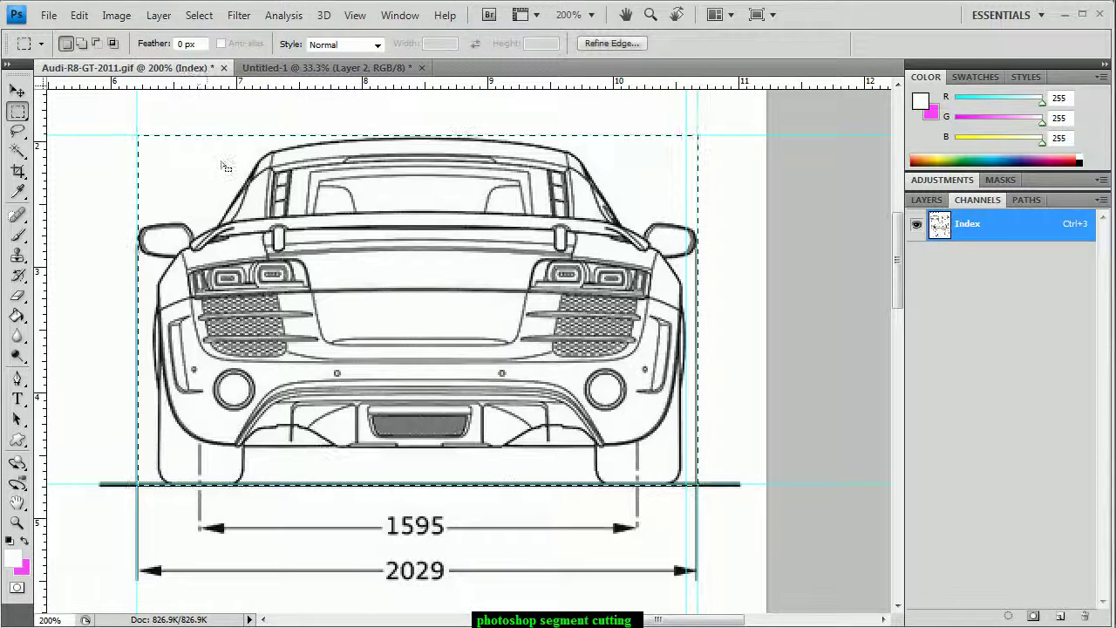
pyautogui.rightClick(310, 256)
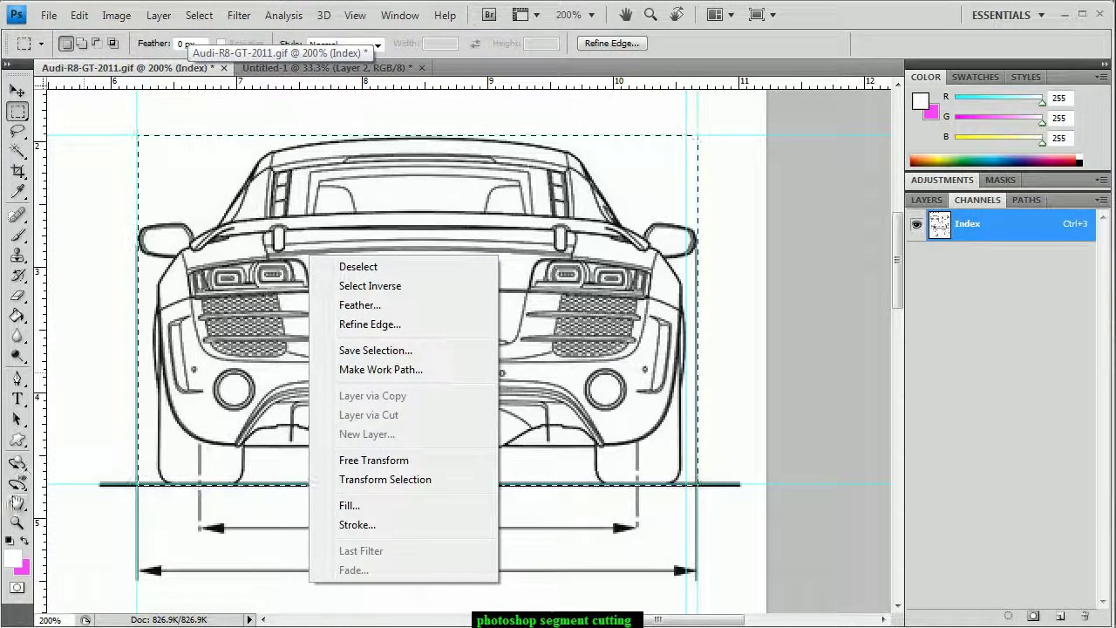
pyautogui.click(226, 298)
# Step: Fit the blueprint on screen and zoom to 100% on the side view
pyautogui.press('z')
pyautogui.rightClick(182, 471)
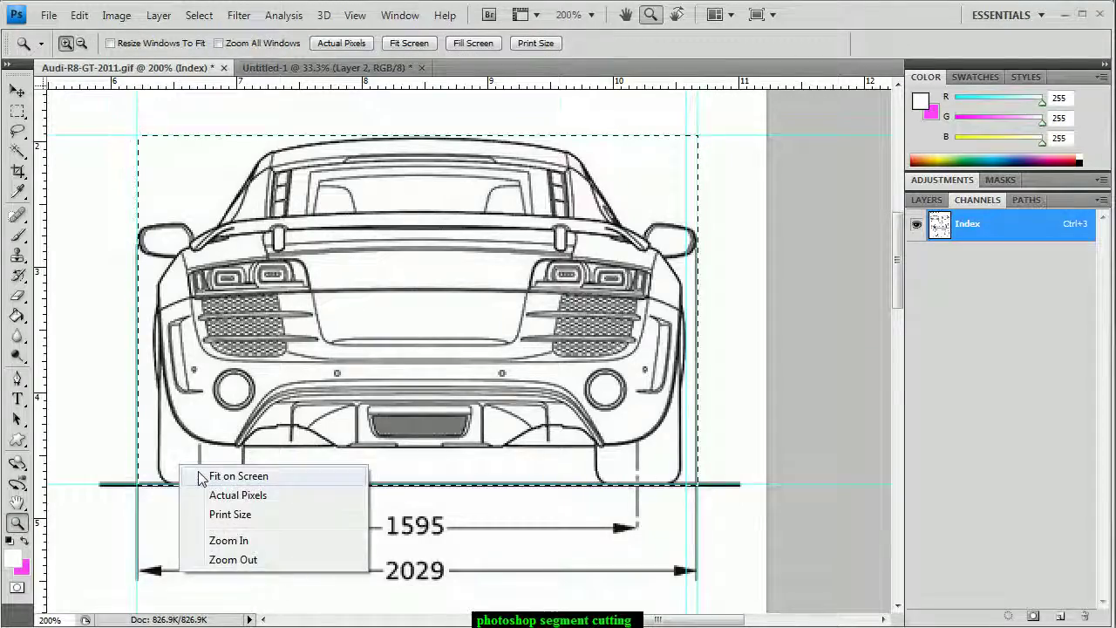
pyautogui.click(218, 476)
pyautogui.click(345, 415)
pyautogui.click(345, 415)
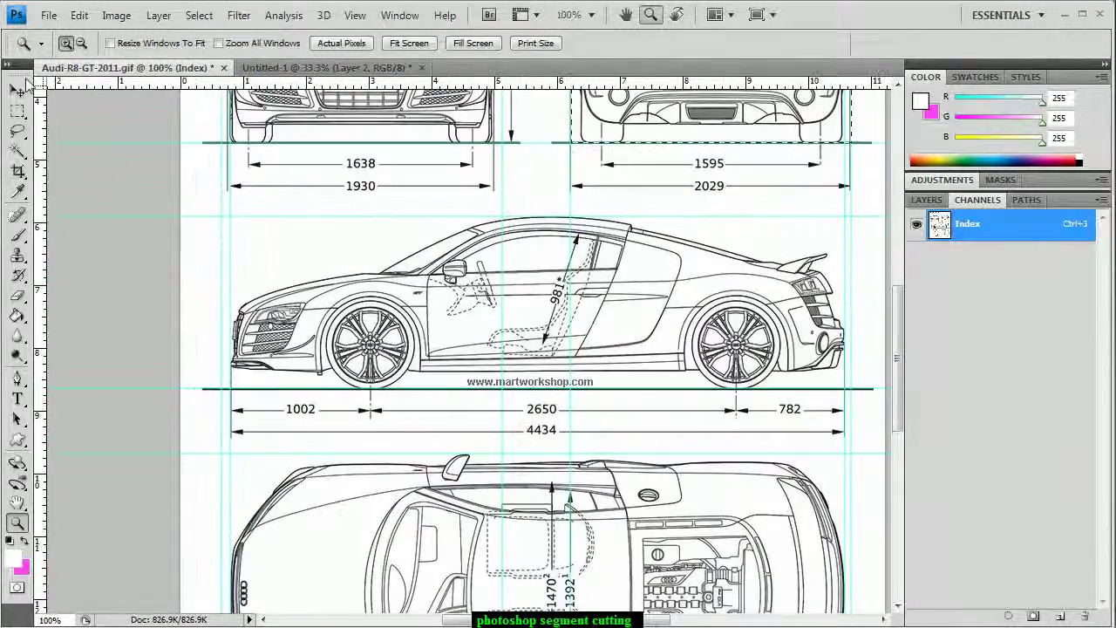
# Step: Marquee-select the whole side view and copy it
pyautogui.press('m')
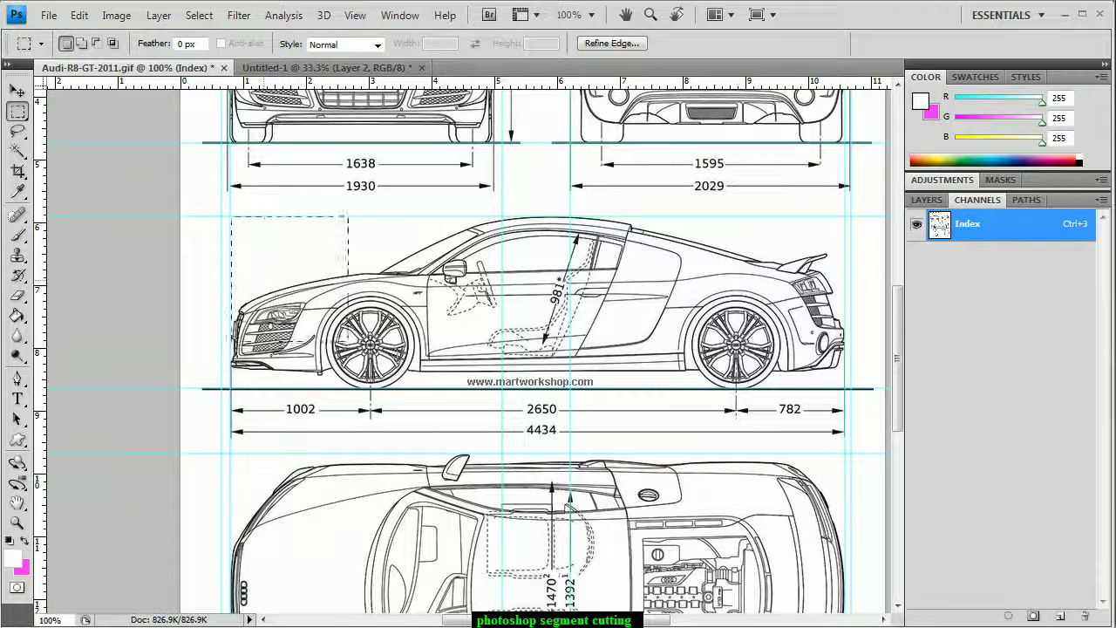
pyautogui.moveTo(348, 275); pyautogui.dragTo(842, 388)
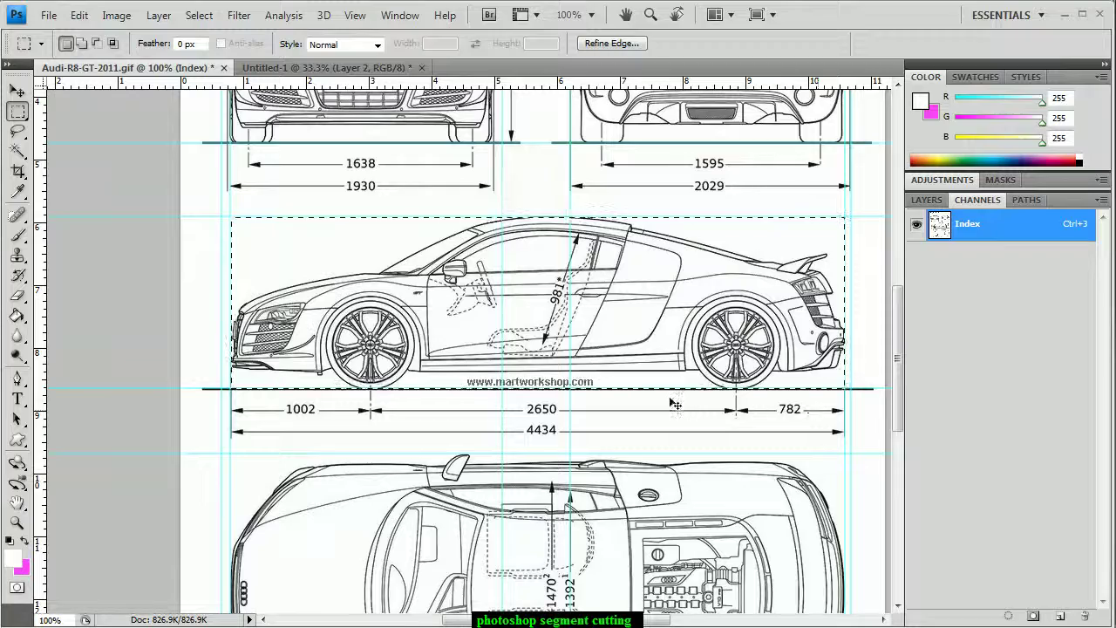
pyautogui.click(79, 15)
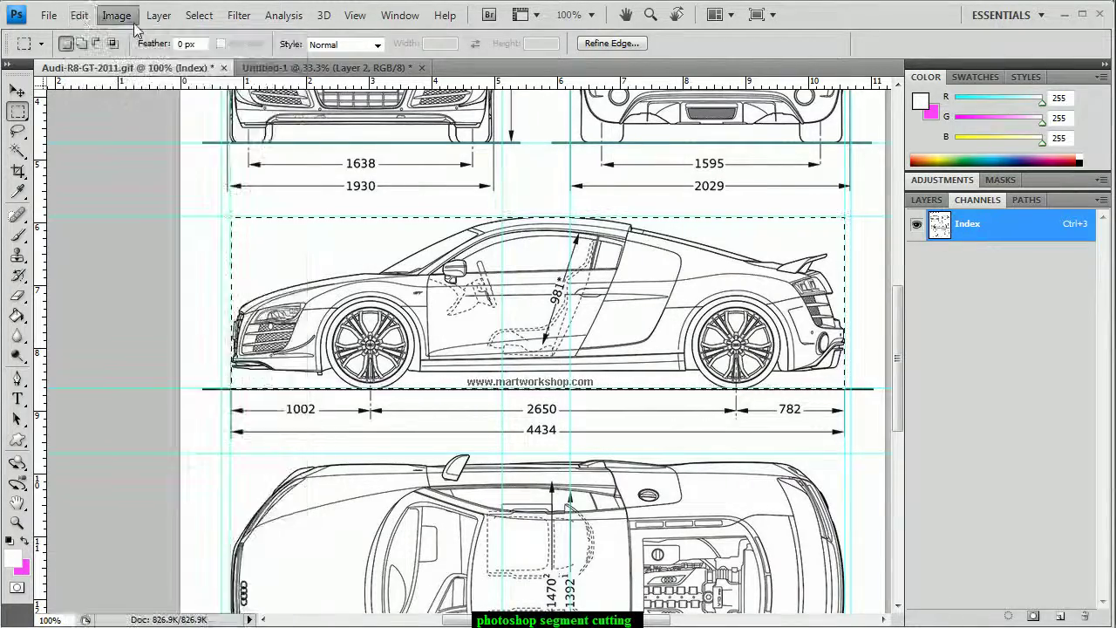
pyautogui.click(79, 15)
pyautogui.click(96, 134)
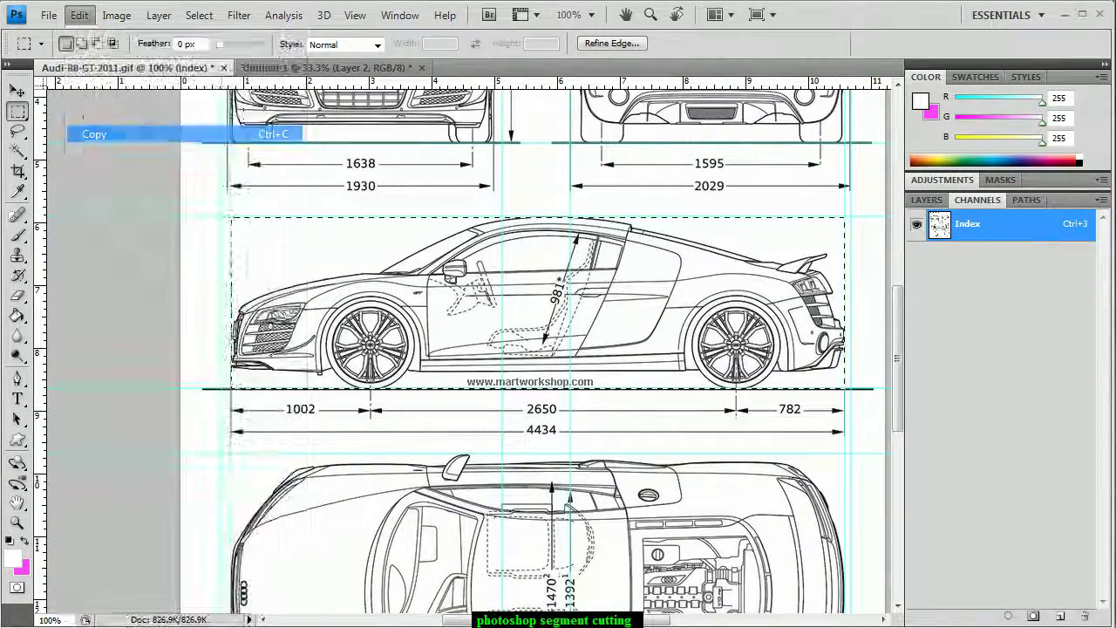
# Step: Paste the side view into Untitled-1 as Layer 3, then return to the blueprint
pyautogui.click(277, 68)
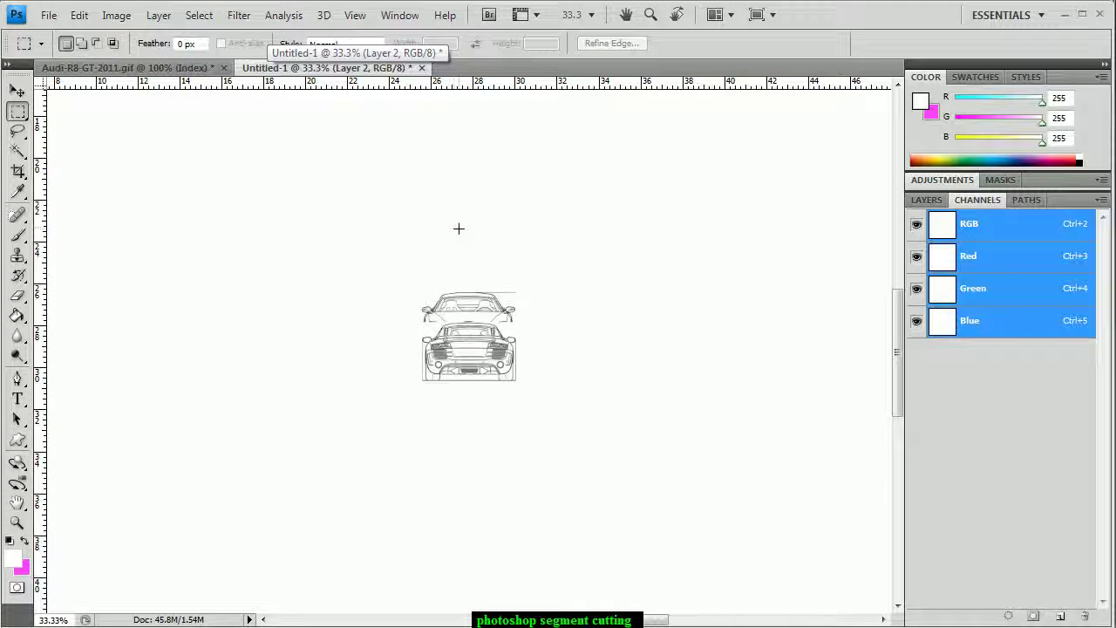
pyautogui.click(80, 14)
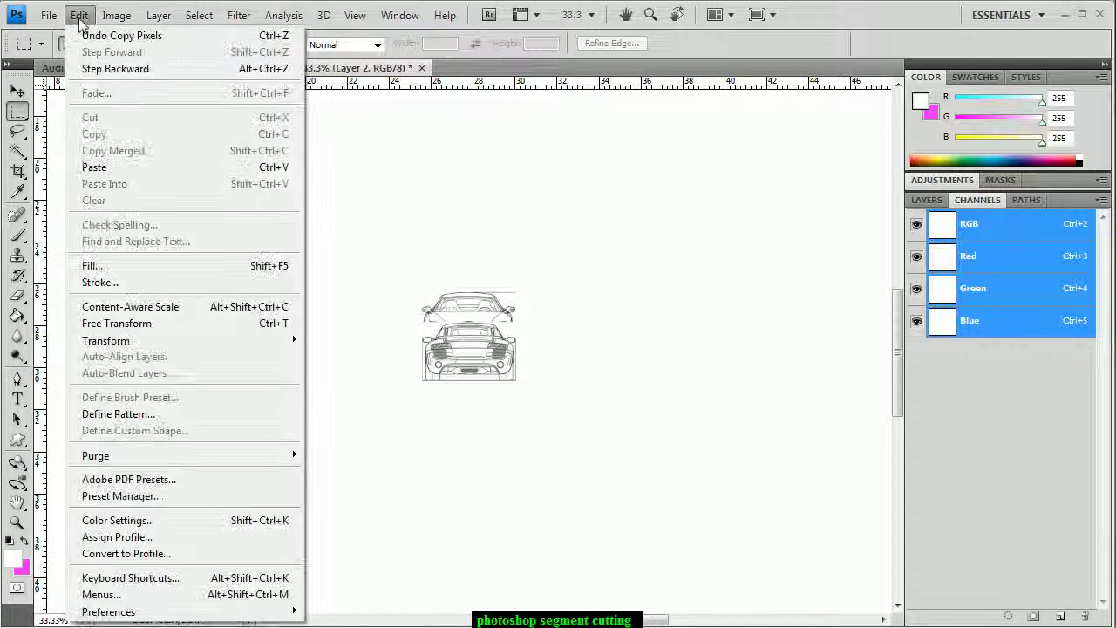
pyautogui.click(105, 164)
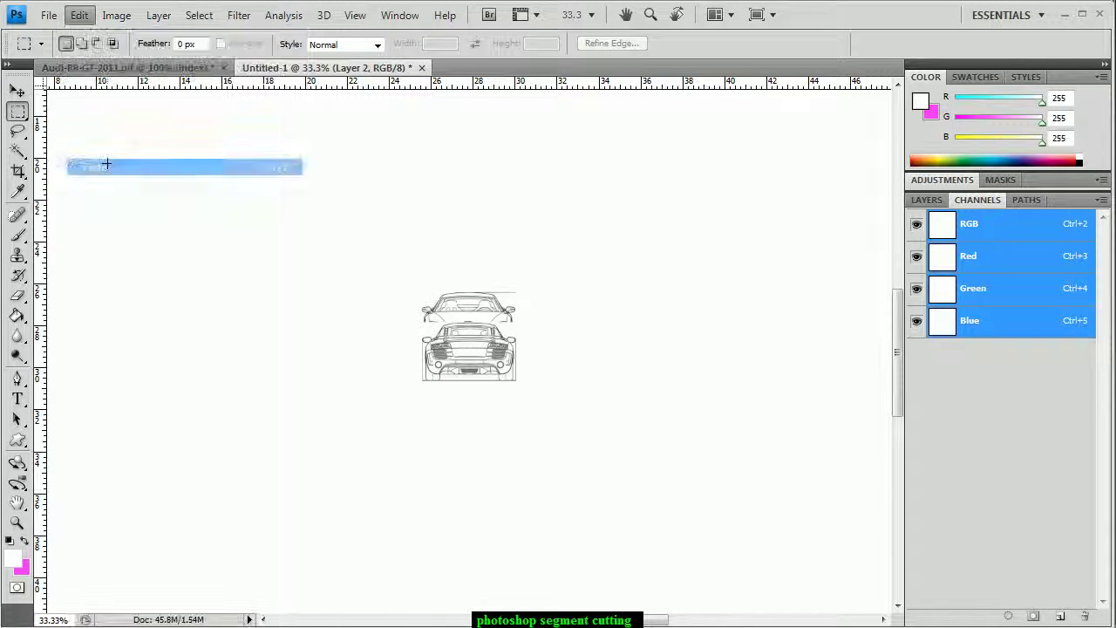
pyautogui.click(99, 69)
# Step: Marquee-select the car's top view and copy it
pyautogui.scroll(-5, 79, 131)
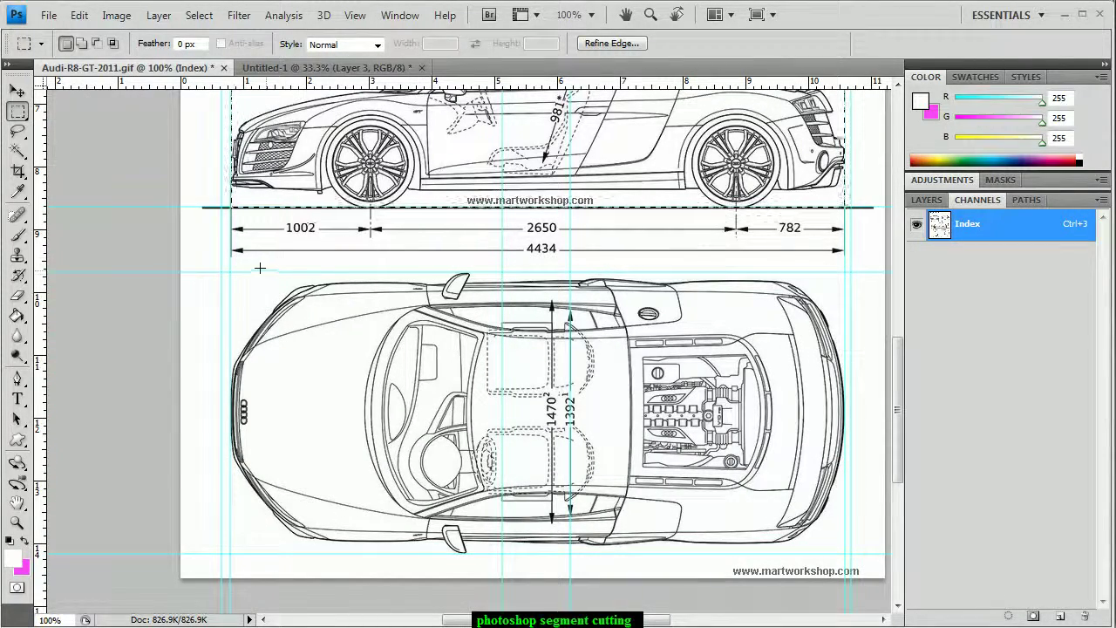
pyautogui.moveTo(230, 272); pyautogui.dragTo(844, 551)
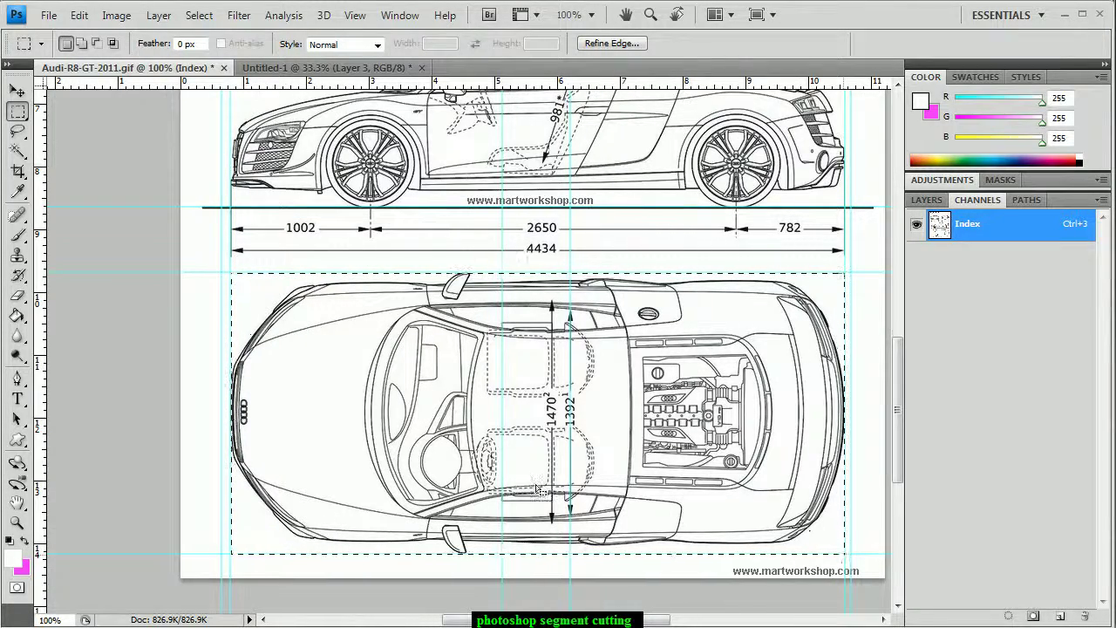
pyautogui.click(77, 15)
pyautogui.click(96, 134)
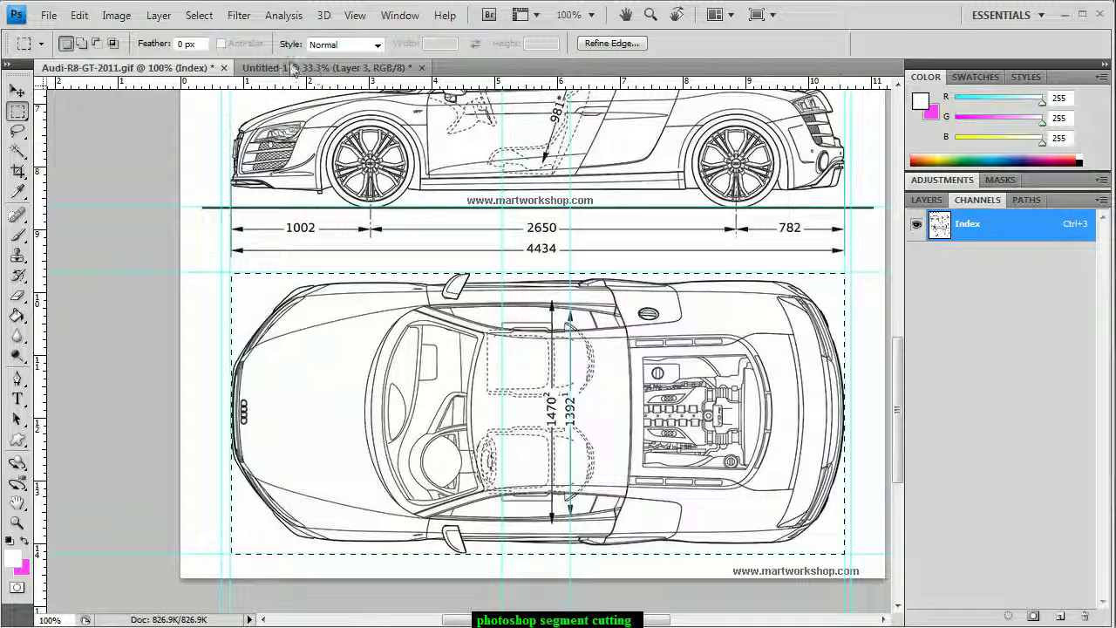
# Step: Paste the top view into Untitled-1 as Layer 4 and show the layers list
pyautogui.click(331, 67)
pyautogui.click(77, 15)
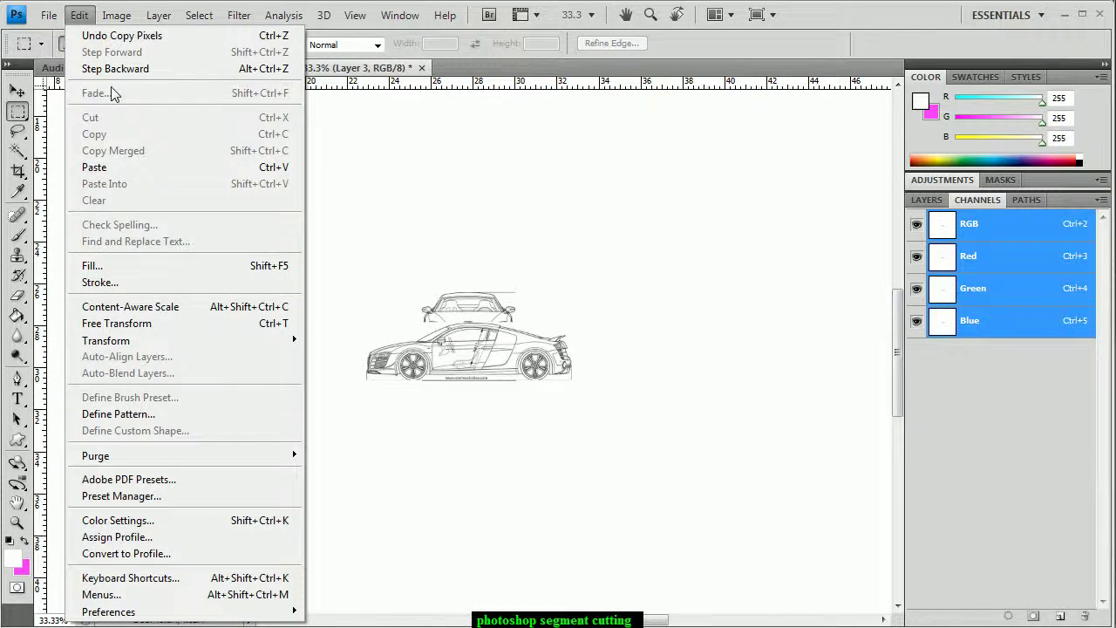
pyautogui.click(96, 167)
pyautogui.hotkey('ctrl', 'v')
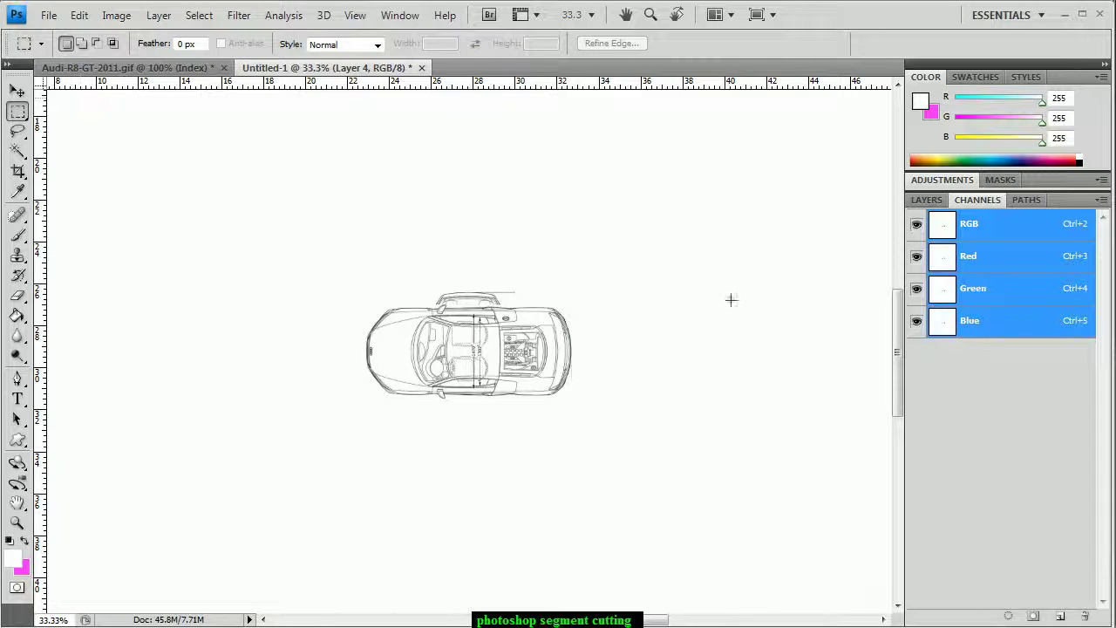
pyautogui.click(925, 201)
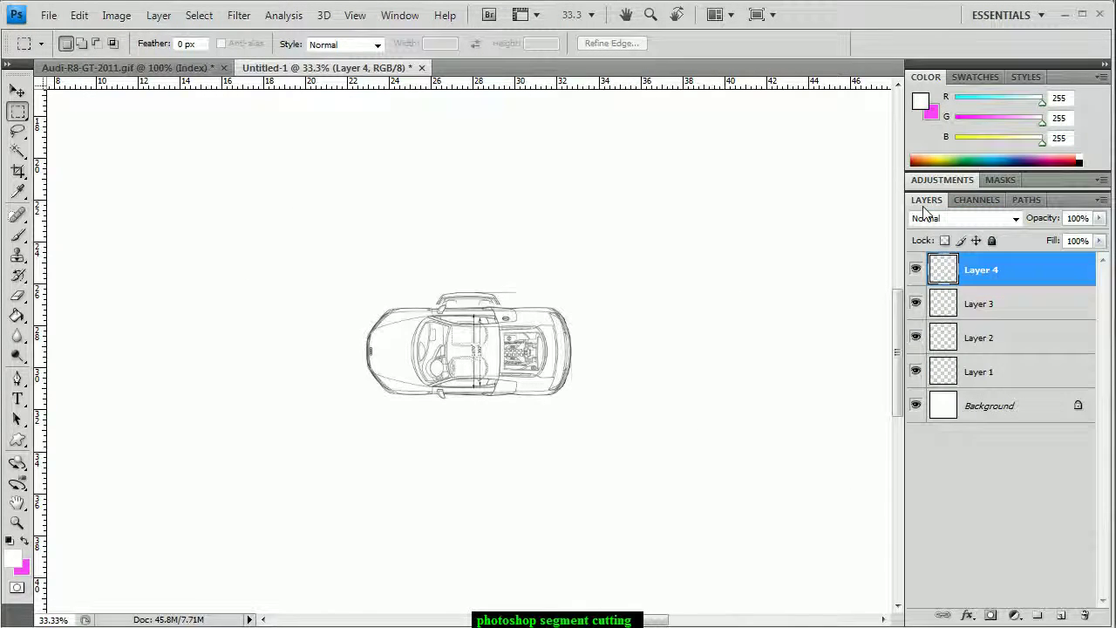
# Step: Free-transform Layer 1's front view up and left, clear of the top view
pyautogui.click(974, 374)
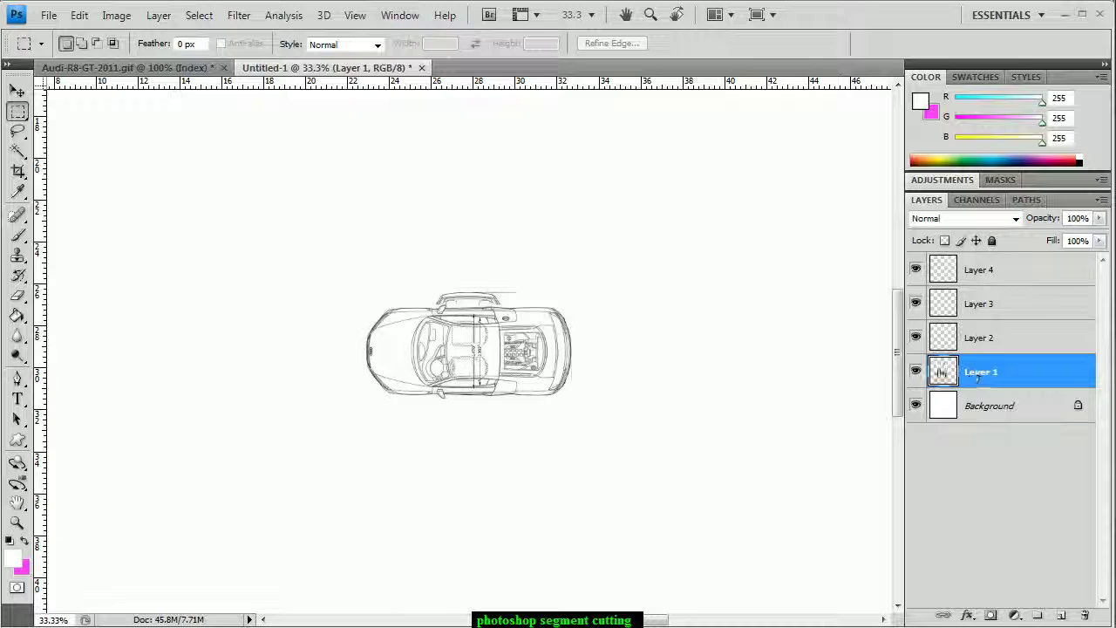
pyautogui.hotkey('ctrl', 't')
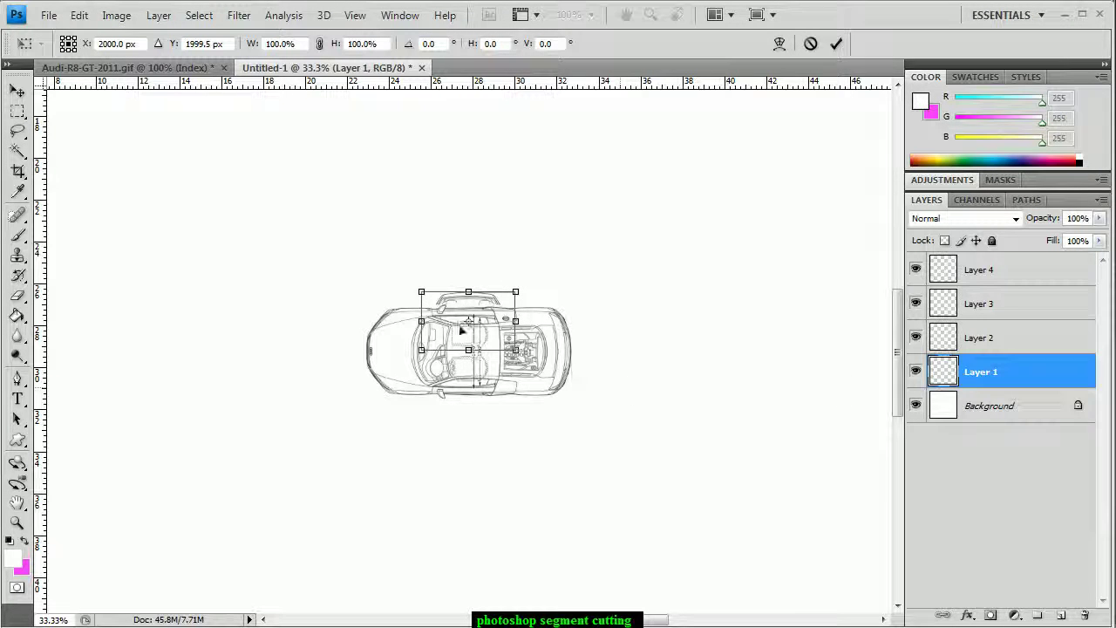
pyautogui.moveTo(468, 331); pyautogui.dragTo(376, 220)
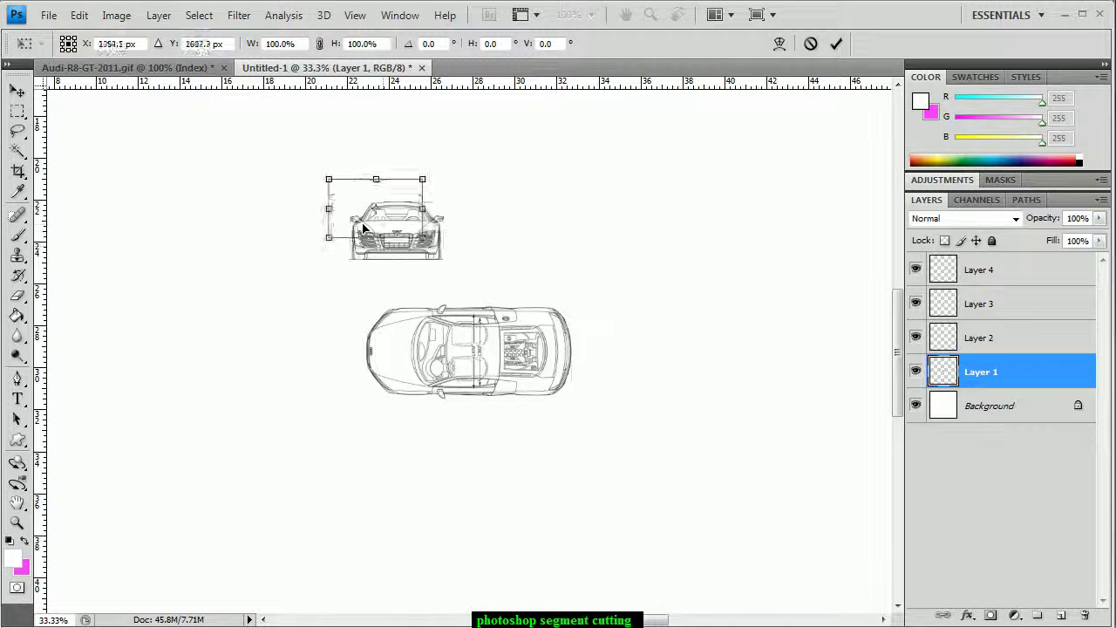
pyautogui.moveTo(268, 238); pyautogui.dragTo(294, 255)
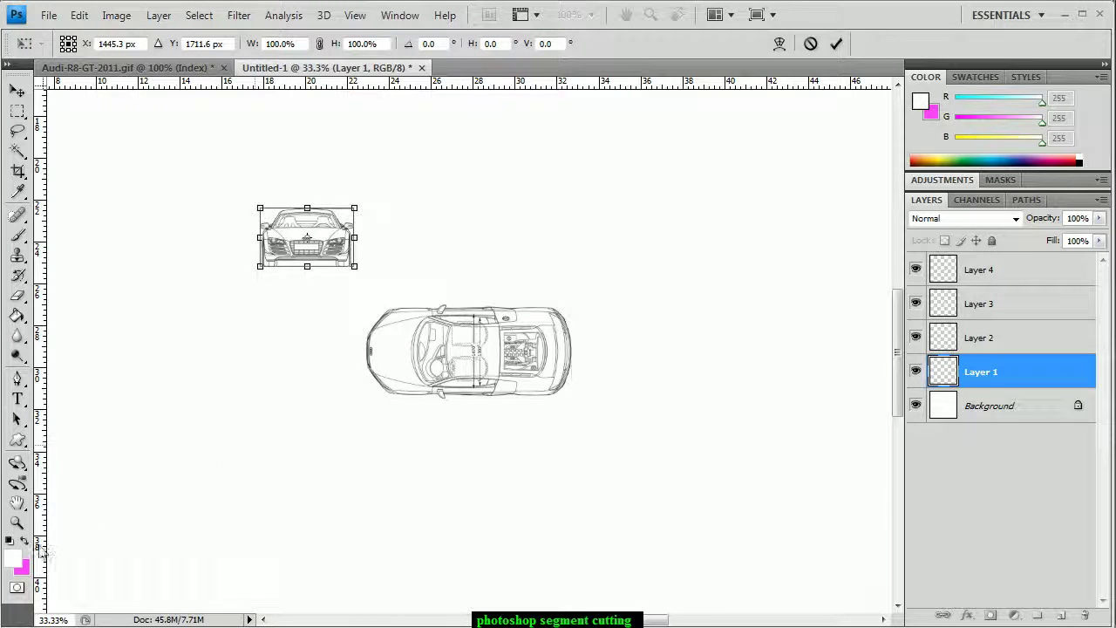
pyautogui.press('Return')
# Step: Zoom to 100% and drag a horizontal guide to the front view's bottom edge
pyautogui.press('m')
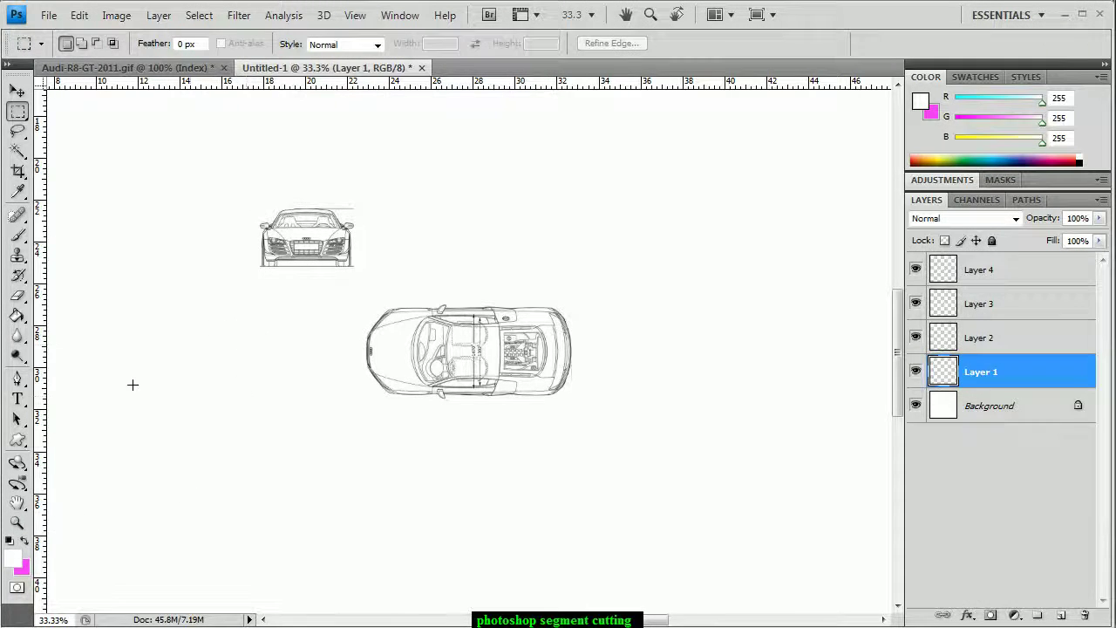
pyautogui.click(19, 521)
pyautogui.click(243, 208)
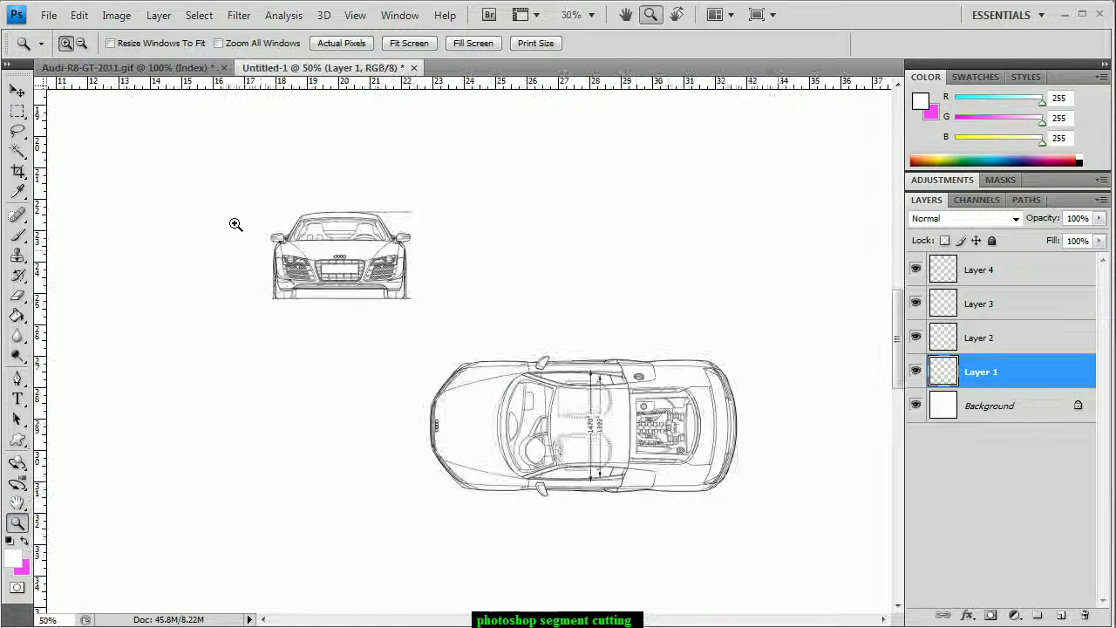
pyautogui.click(366, 286)
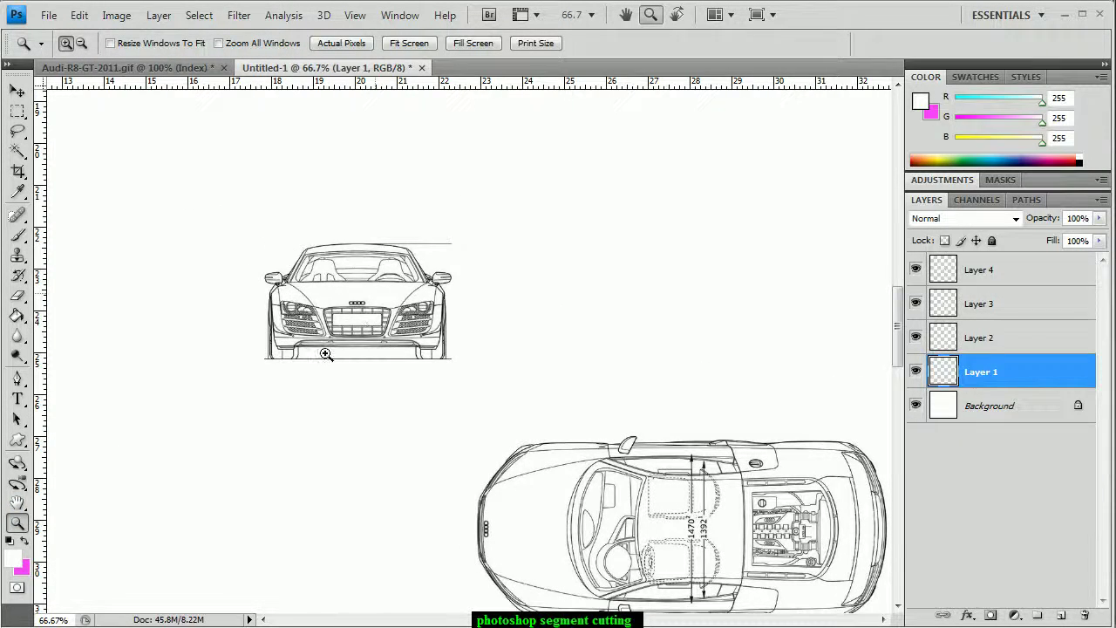
pyautogui.click(325, 353)
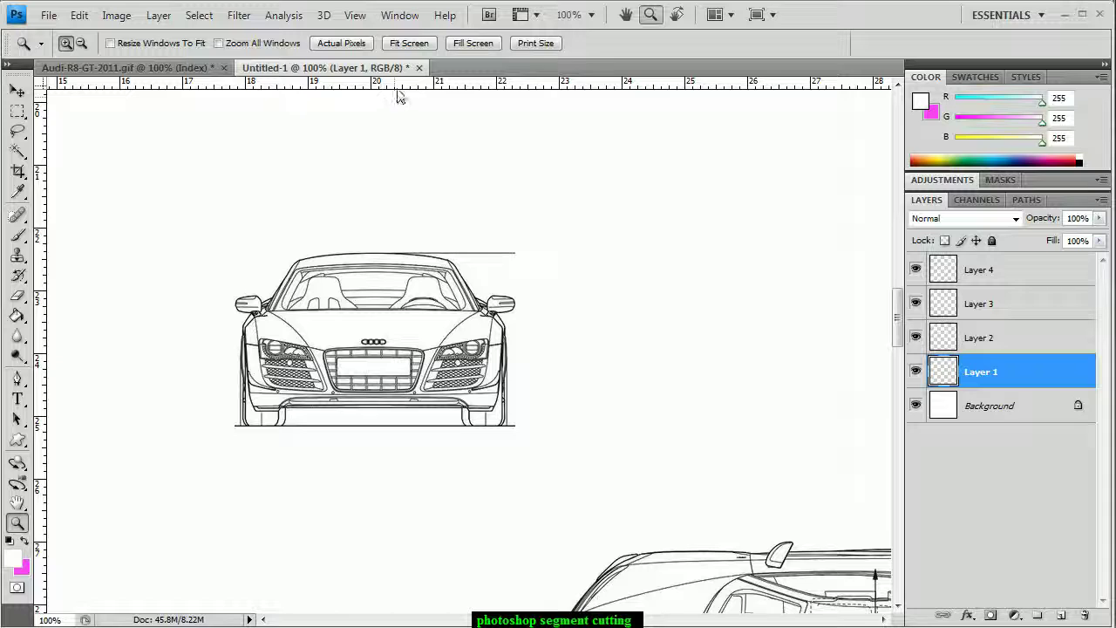
pyautogui.moveTo(398, 89); pyautogui.dragTo(407, 426)
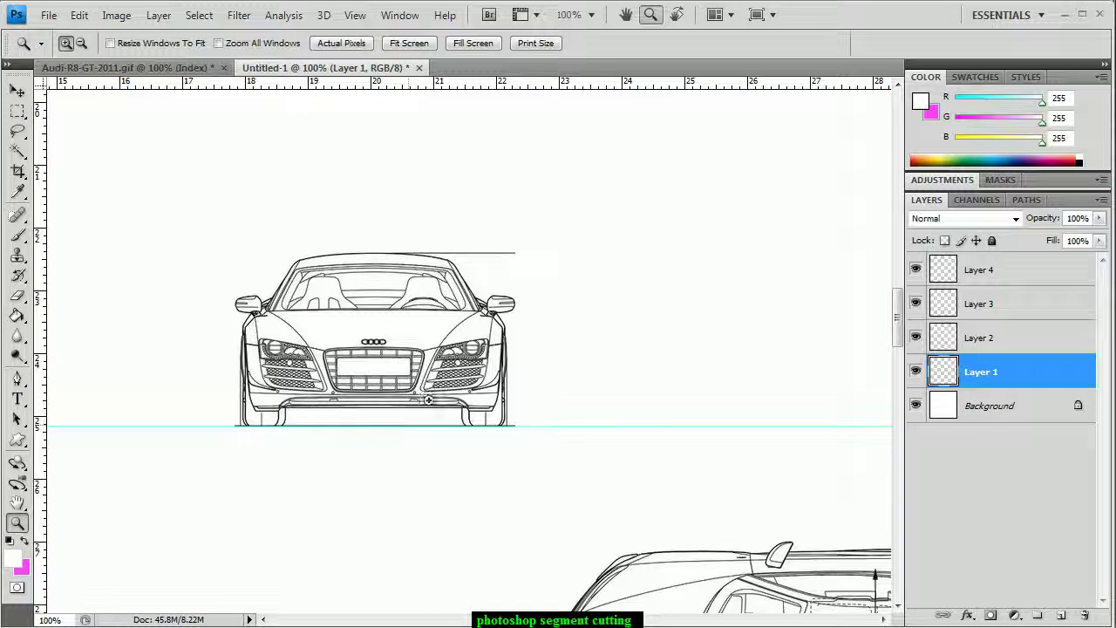
# Step: Scroll around to check the guide, fit the document on screen, and select Layer 2
pyautogui.scroll(-3, 601, 414)
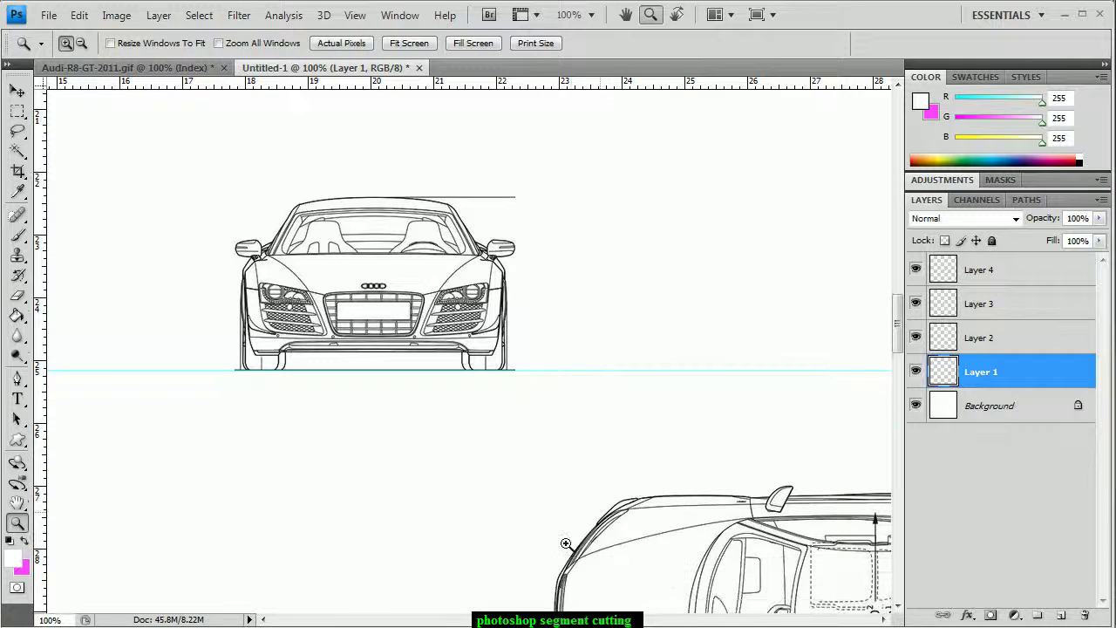
pyautogui.hscroll(2, 469, 349)
pyautogui.hscroll(3, 469, 349)
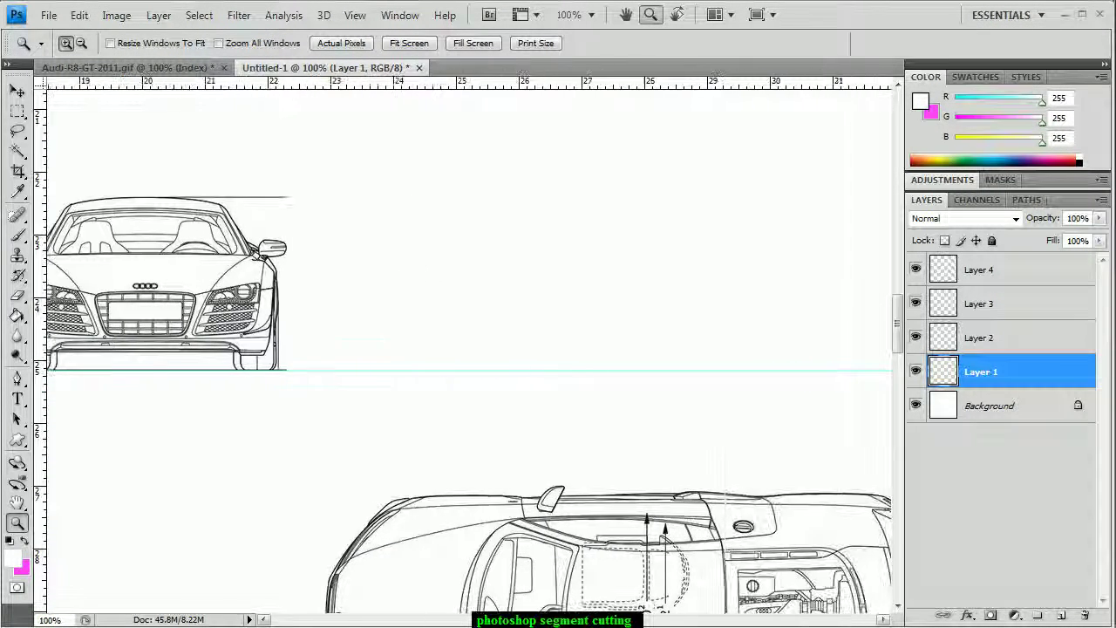
pyautogui.hscroll(8, 469, 349)
pyautogui.hscroll(-4, 592, 530)
pyautogui.scroll(-5, 591, 527)
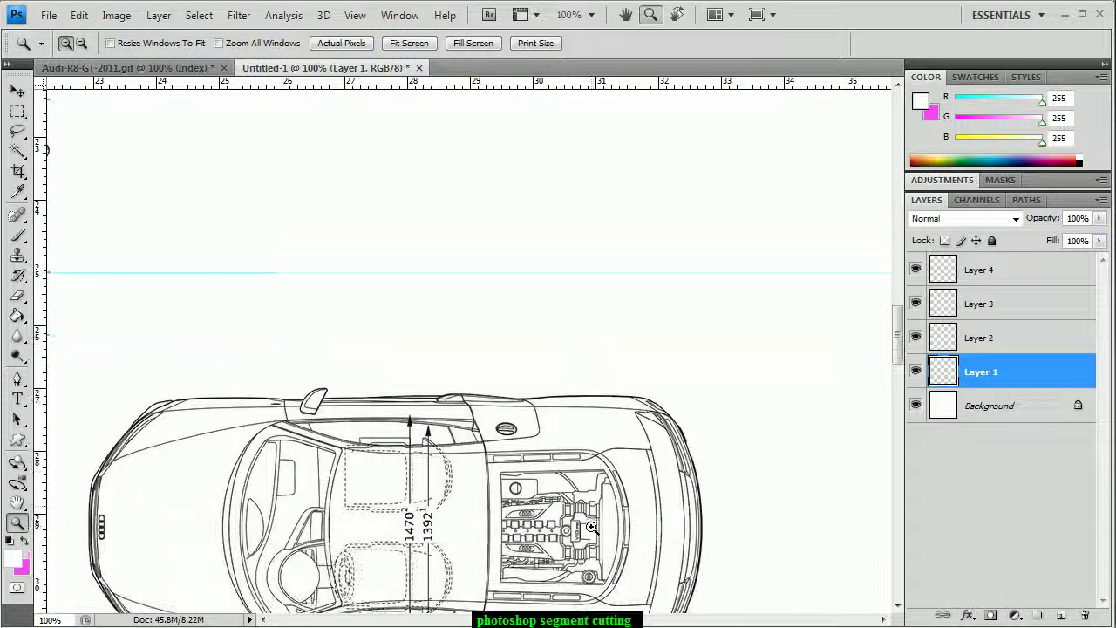
pyautogui.rightClick(533, 506)
pyautogui.click(558, 518)
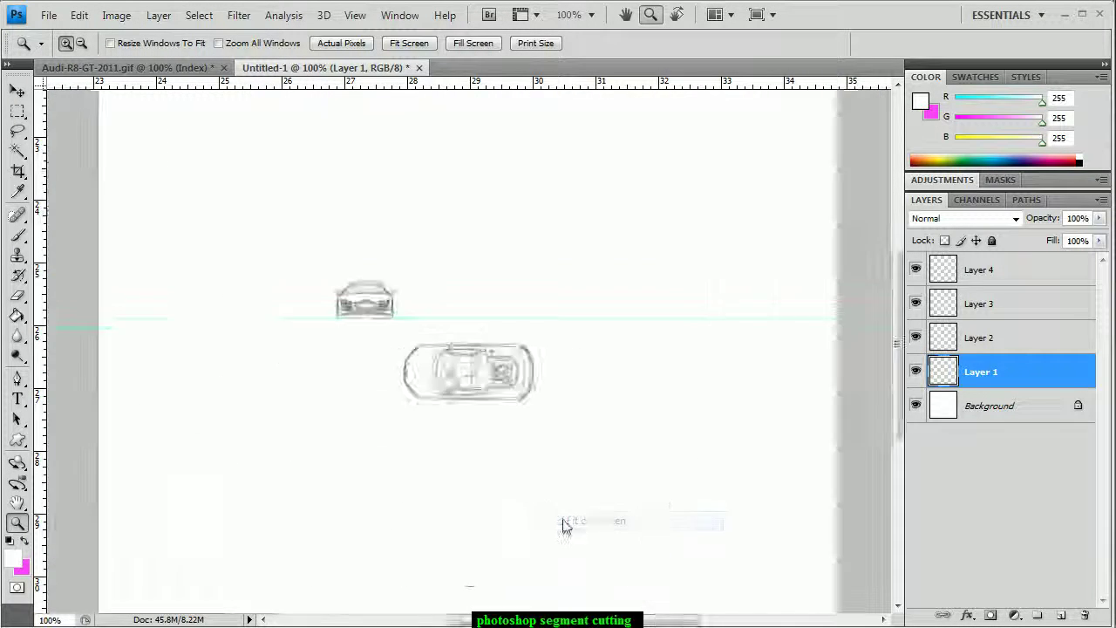
pyautogui.click(941, 349)
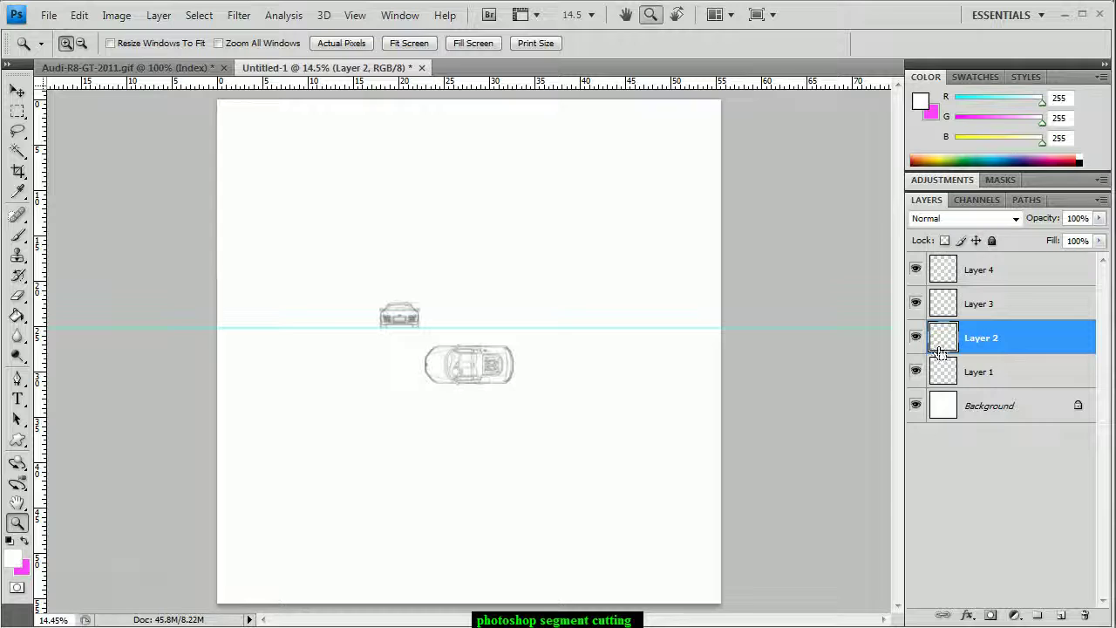
# Step: Move the Layer 2 rear view beside the front view onto the guide
pyautogui.hotkey('ctrl', 't')
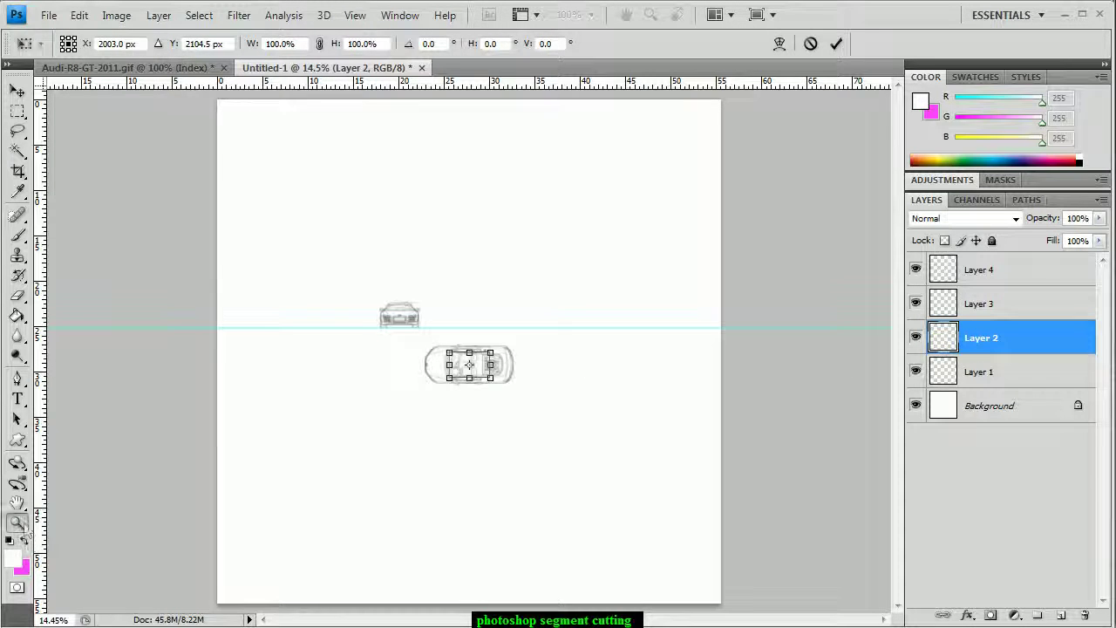
pyautogui.click(16, 521)
pyautogui.click(514, 427)
pyautogui.click(446, 408)
pyautogui.scroll(1, 509, 322)
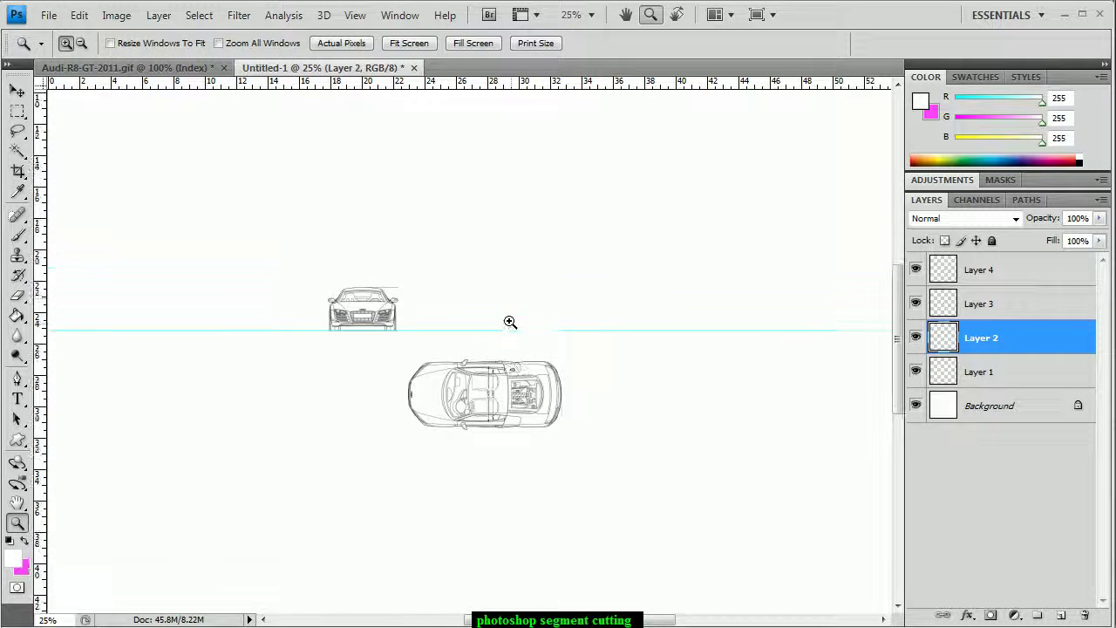
pyautogui.click(510, 321)
pyautogui.hotkey('ctrl', 't')
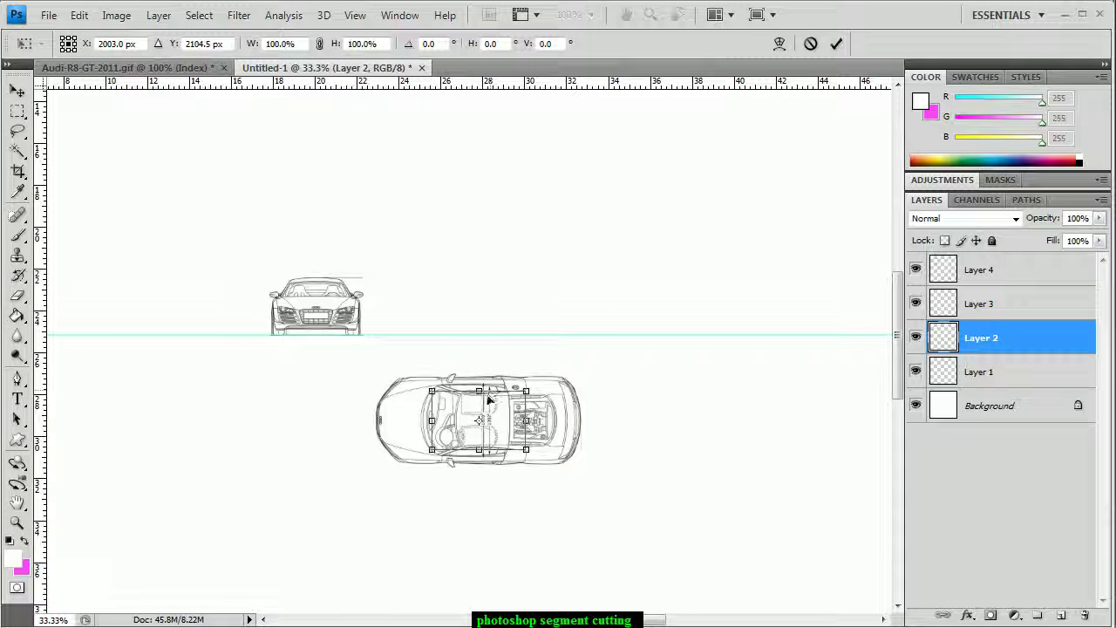
pyautogui.moveTo(499, 411)
pyautogui.mouseDown()
pyautogui.moveTo(506, 302)
pyautogui.moveTo(655, 277)
pyautogui.moveTo(663, 295)
pyautogui.moveTo(477, 302)
pyautogui.mouseUp()
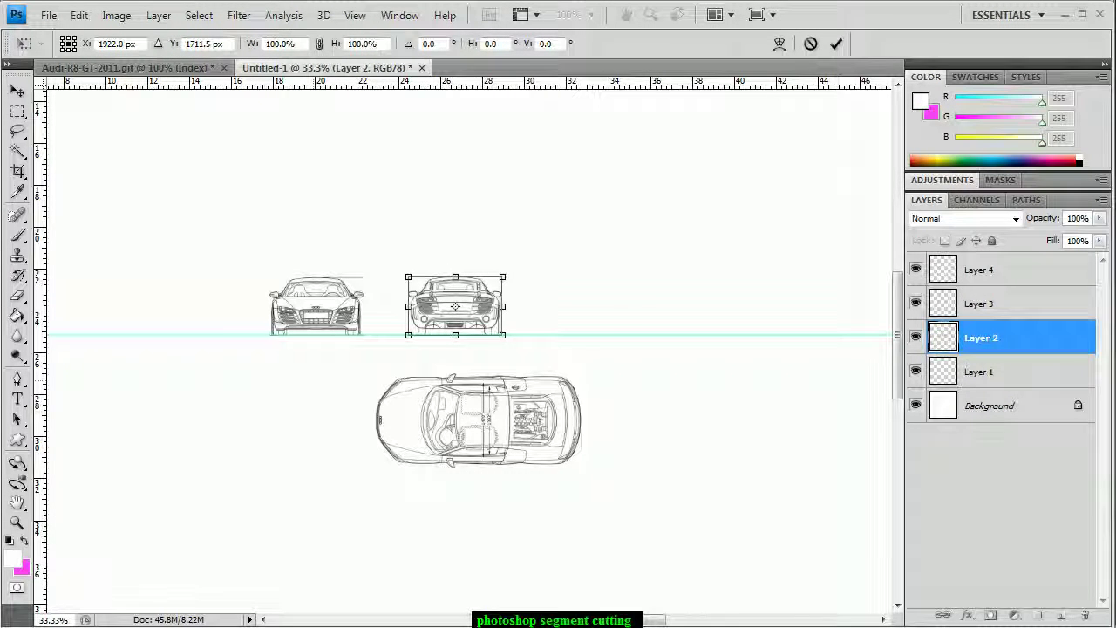
pyautogui.click(17, 521)
pyautogui.click(287, 482)
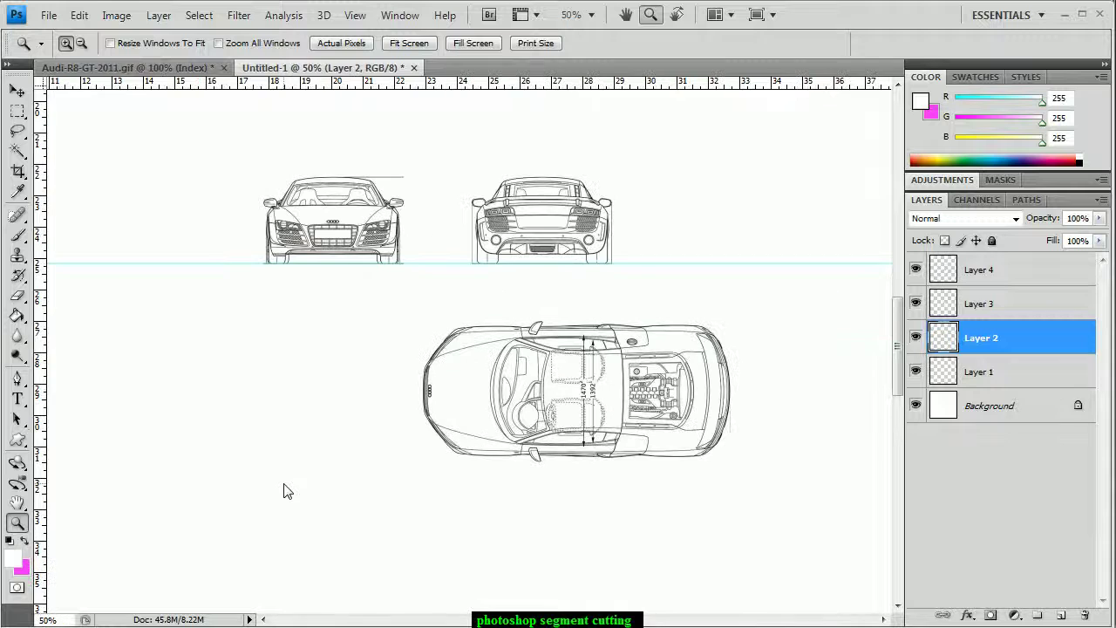
# Step: Move the Layer 3 side view onto the guide right of the rear view and apply
pyautogui.click(989, 316)
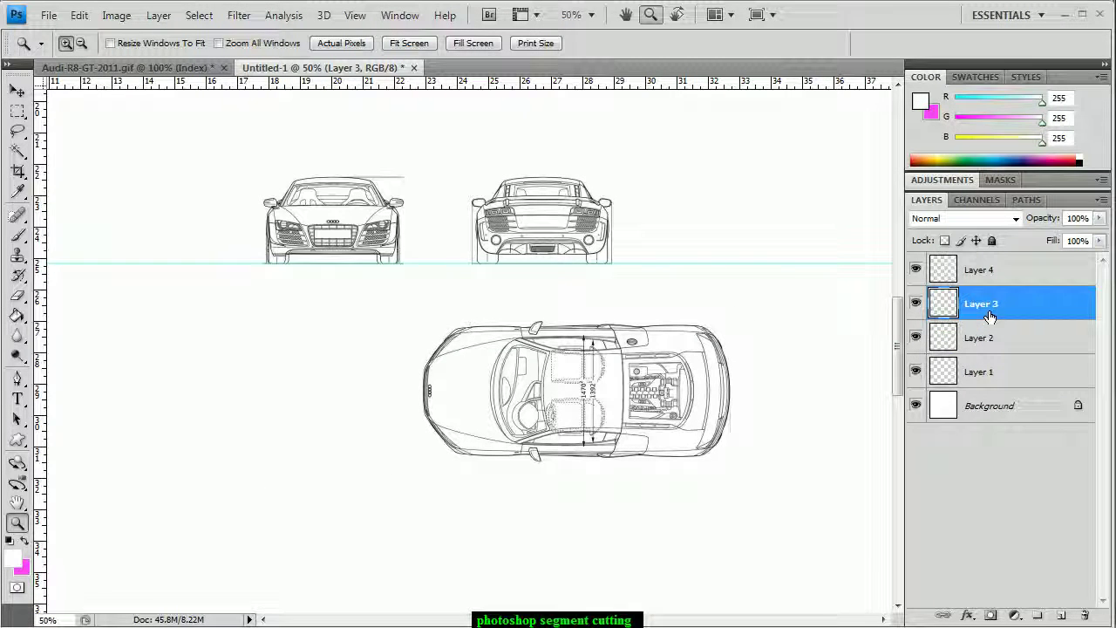
pyautogui.hotkey('ctrl', 't')
pyautogui.moveTo(700, 397)
pyautogui.mouseDown()
pyautogui.moveTo(464, 396)
pyautogui.moveTo(920, 220)
pyautogui.moveTo(852, 224)
pyautogui.mouseUp()
pyautogui.click(21, 522)
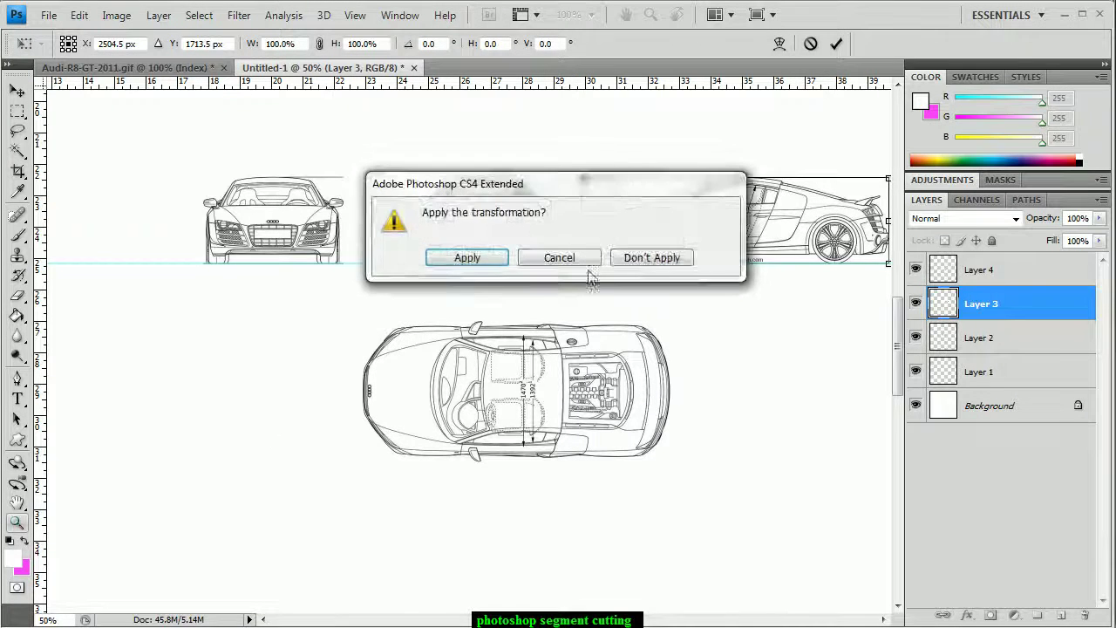
pyautogui.click(467, 257)
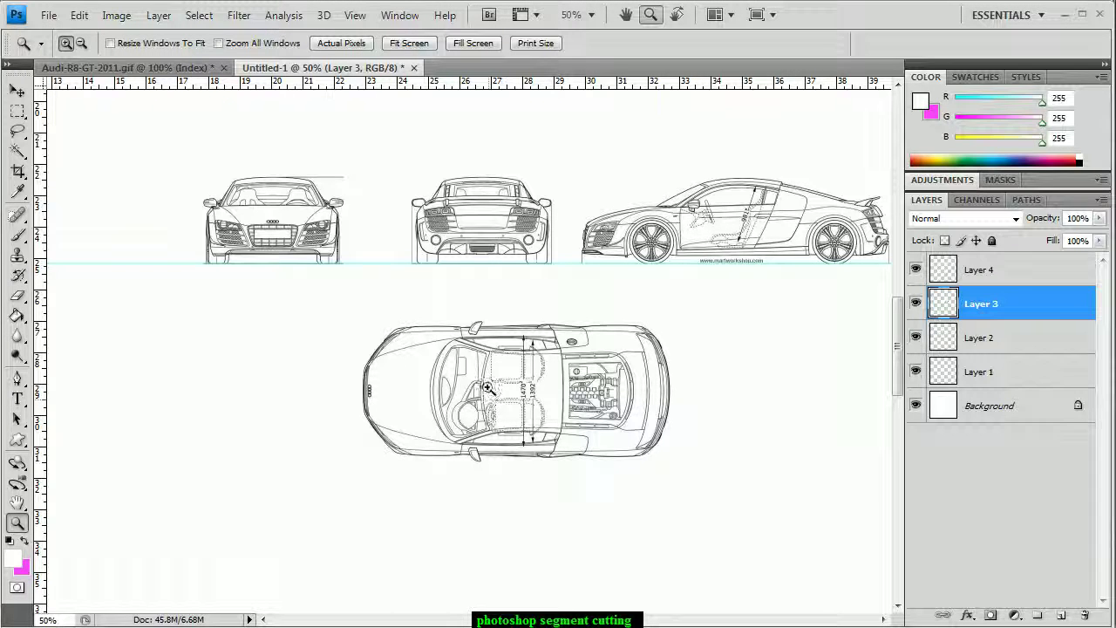
pyautogui.click(1015, 280)
# Step: Rotate Layer 4's top view to exactly 90° and place it under the front view
pyautogui.hotkey('ctrl', 't')
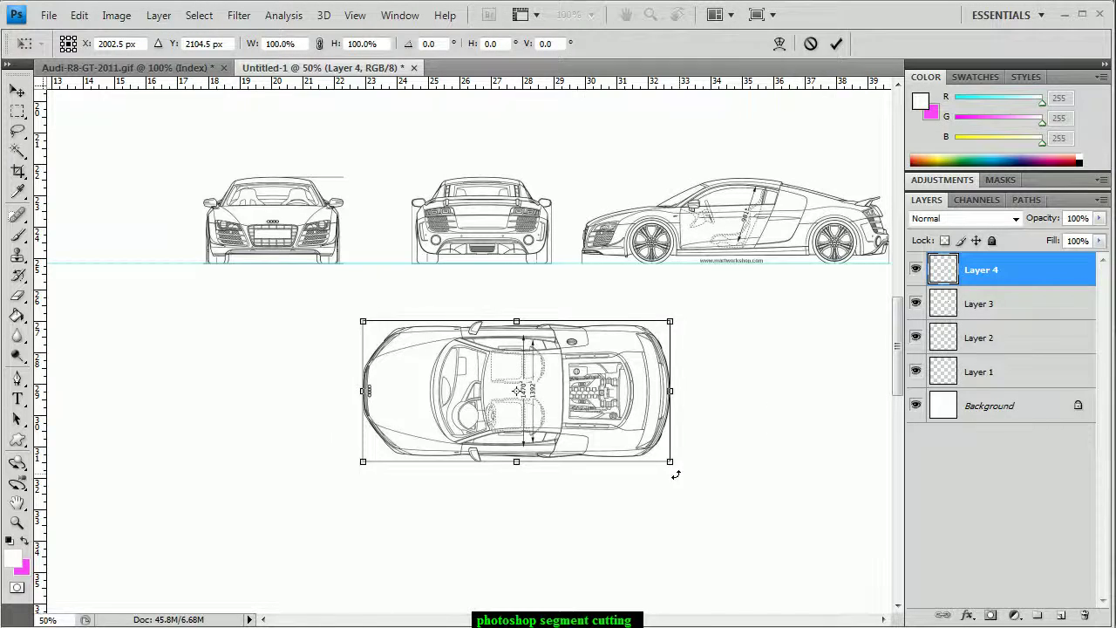
pyautogui.moveTo(676, 474); pyautogui.dragTo(498, 565)
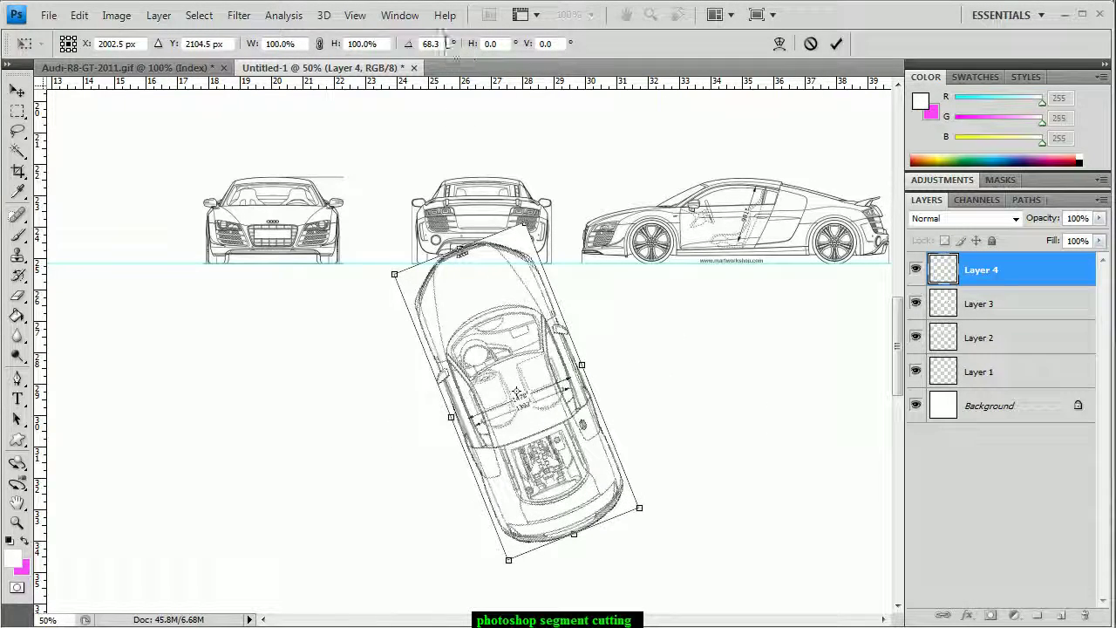
pyautogui.write('90')
pyautogui.press('Return')
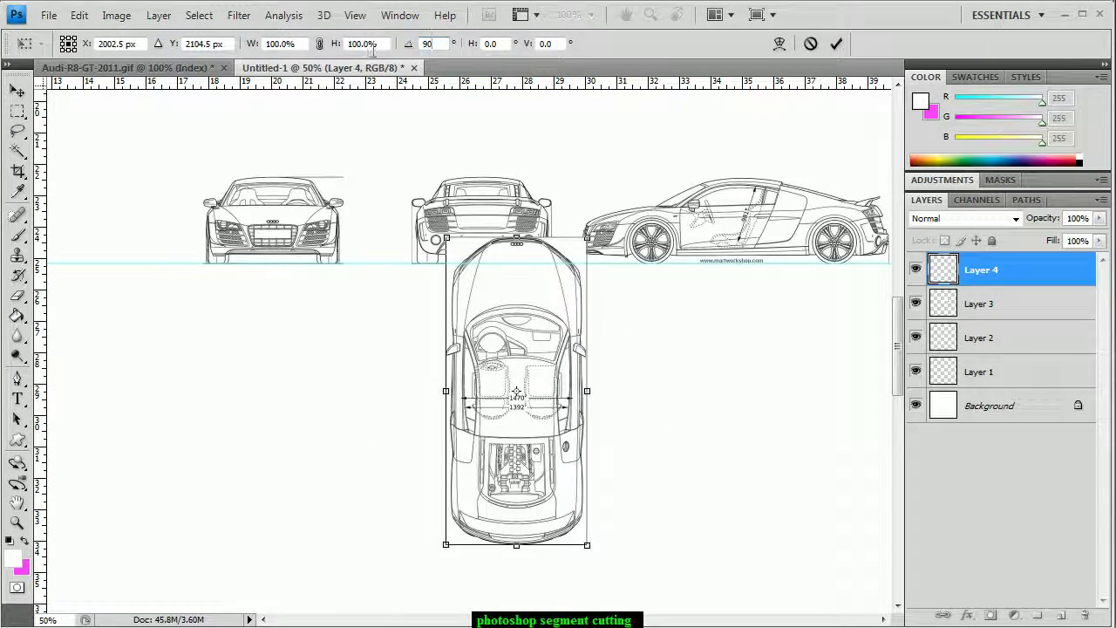
pyautogui.moveTo(552, 348); pyautogui.dragTo(299, 385)
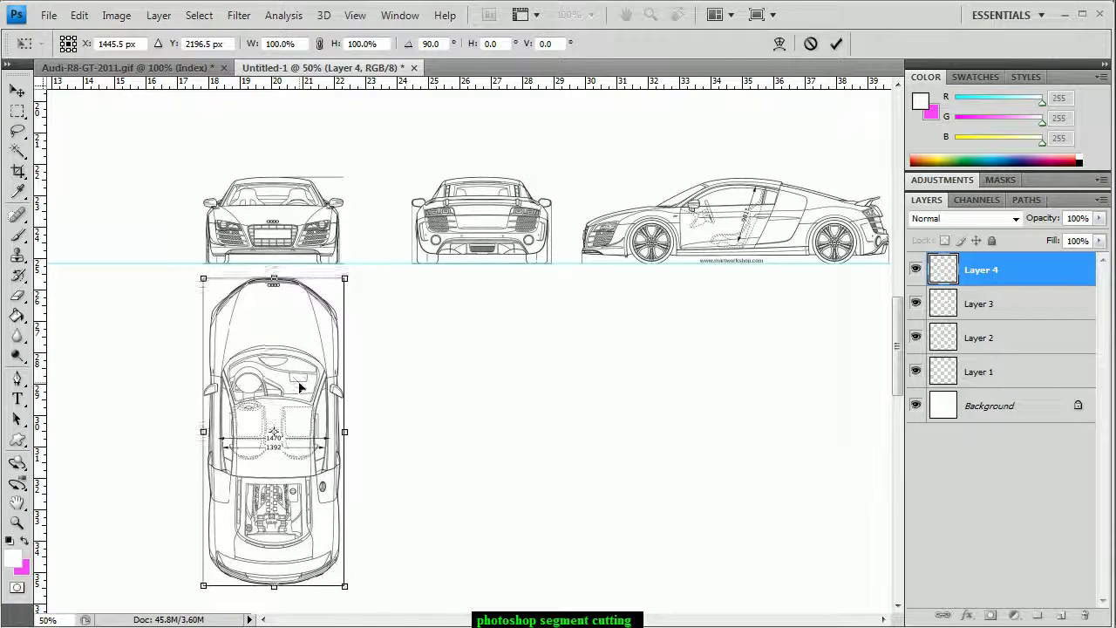
pyautogui.moveTo(299, 384); pyautogui.dragTo(300, 384)
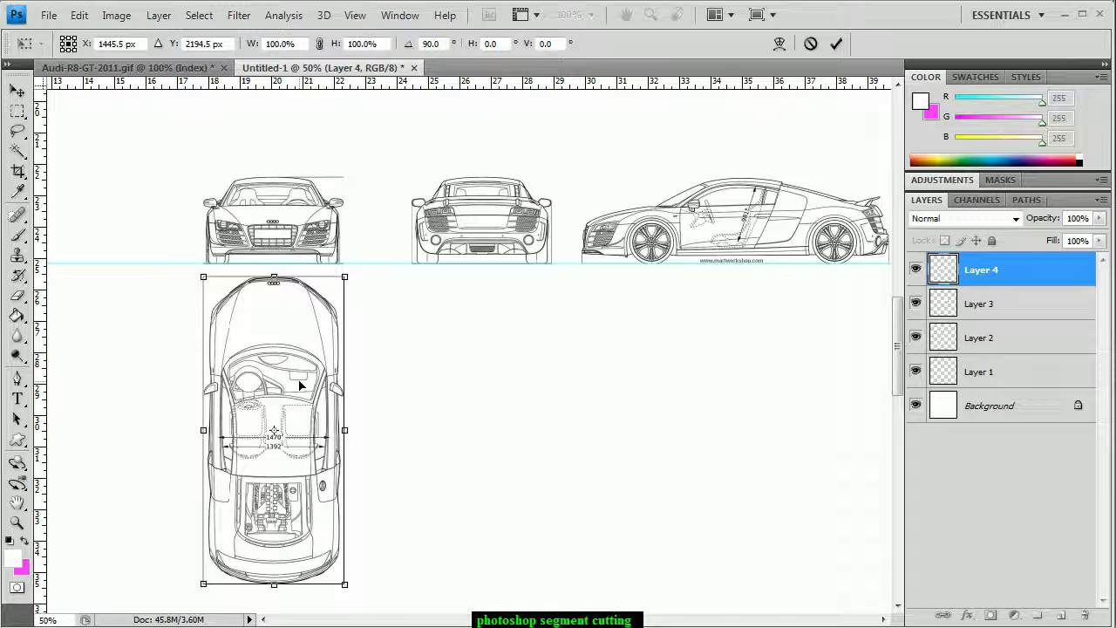
pyautogui.click(17, 521)
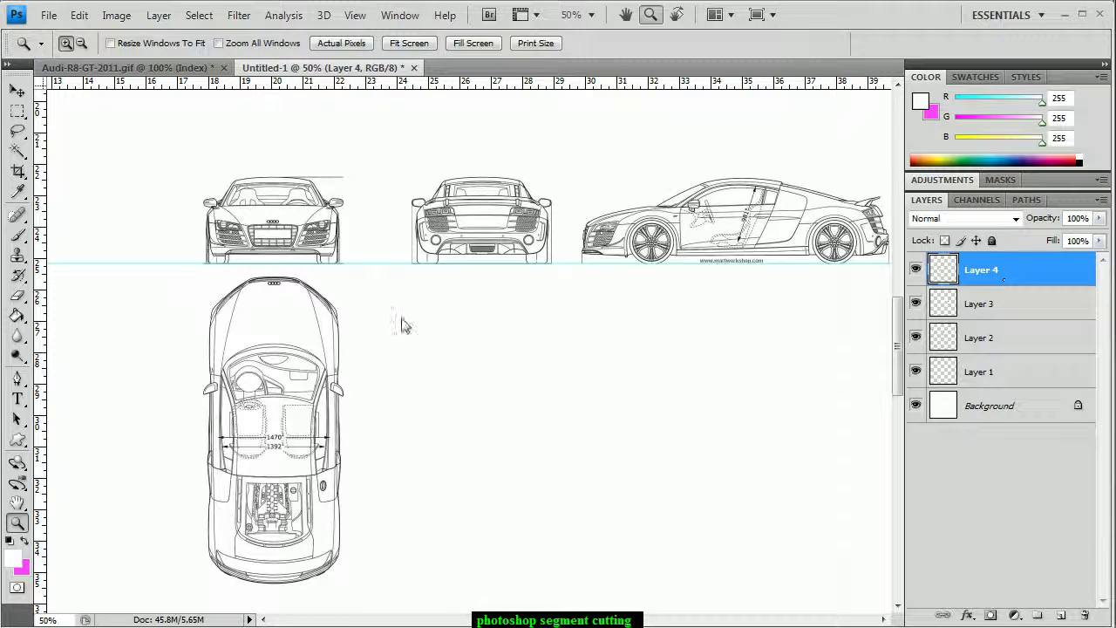
pyautogui.scroll(3, 383, 343)
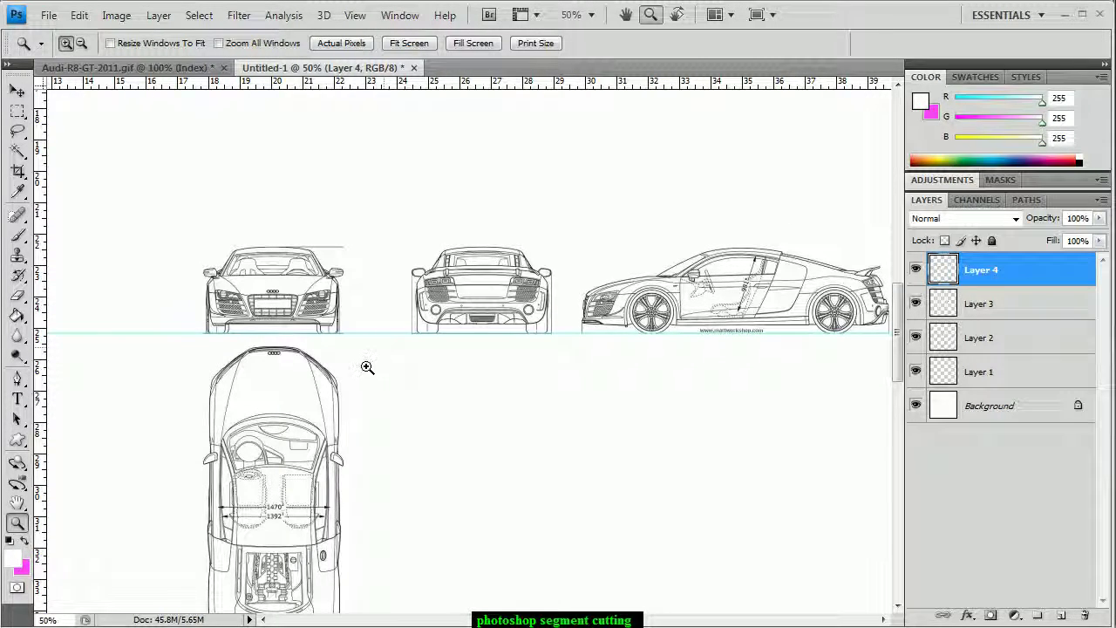
pyautogui.scroll(1, 367, 367)
pyautogui.scroll(1, 482, 385)
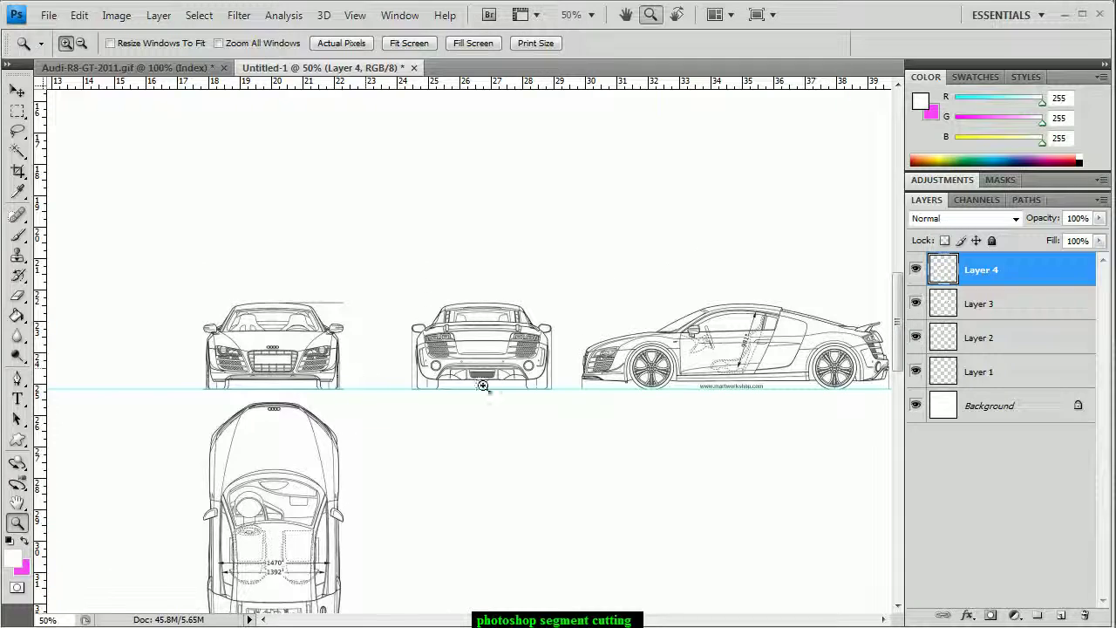
pyautogui.click(988, 310)
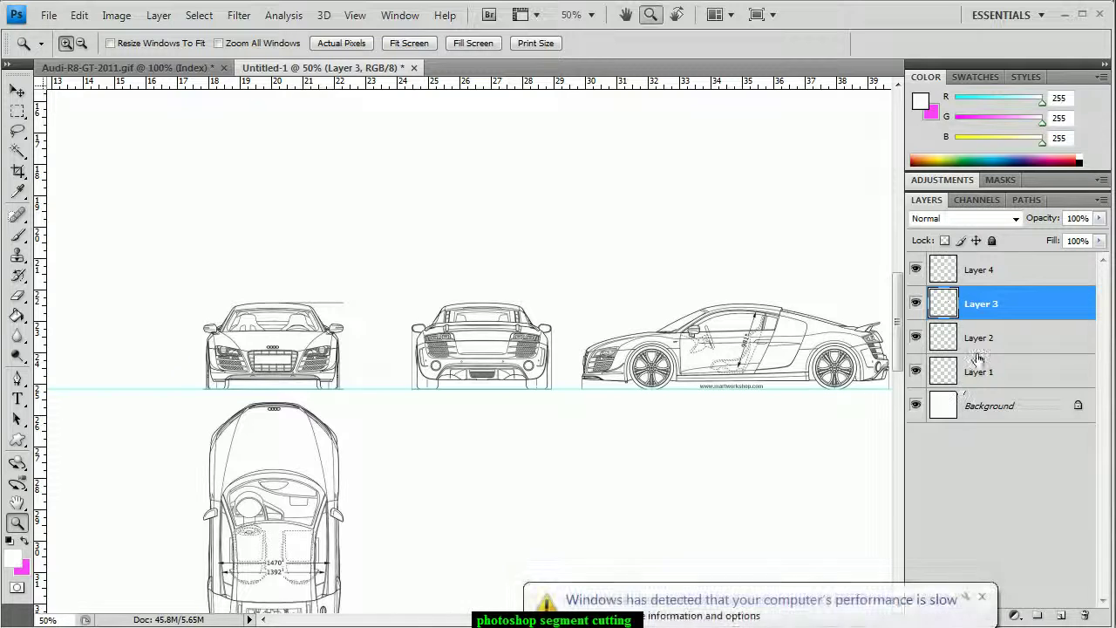
pyautogui.moveTo(991, 316); pyautogui.dragTo(976, 342)
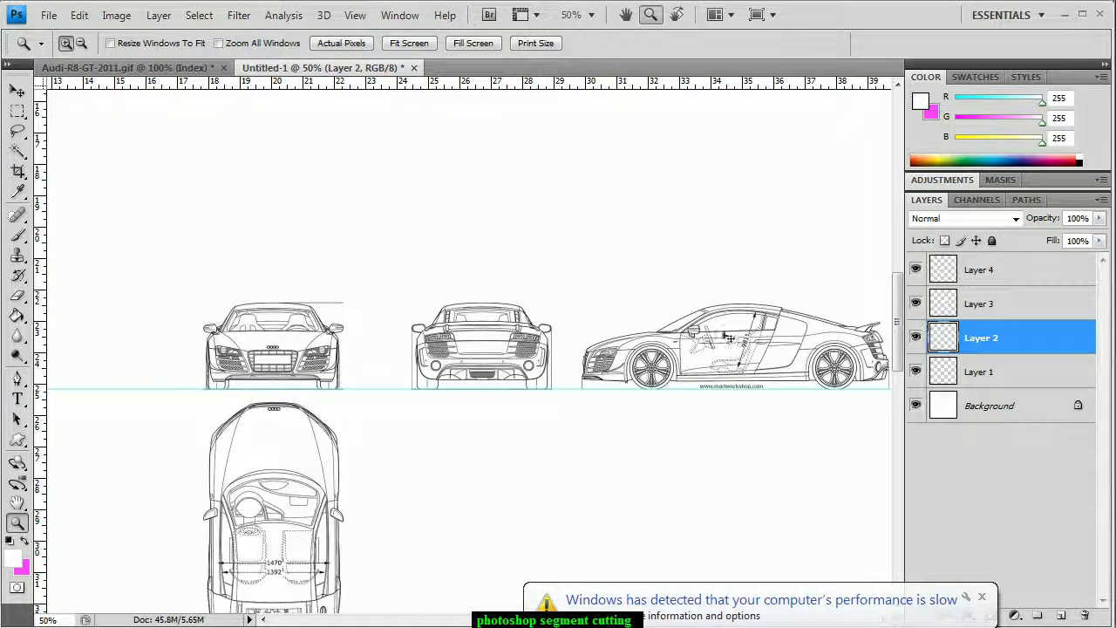
pyautogui.hotkey('ctrl', 't')
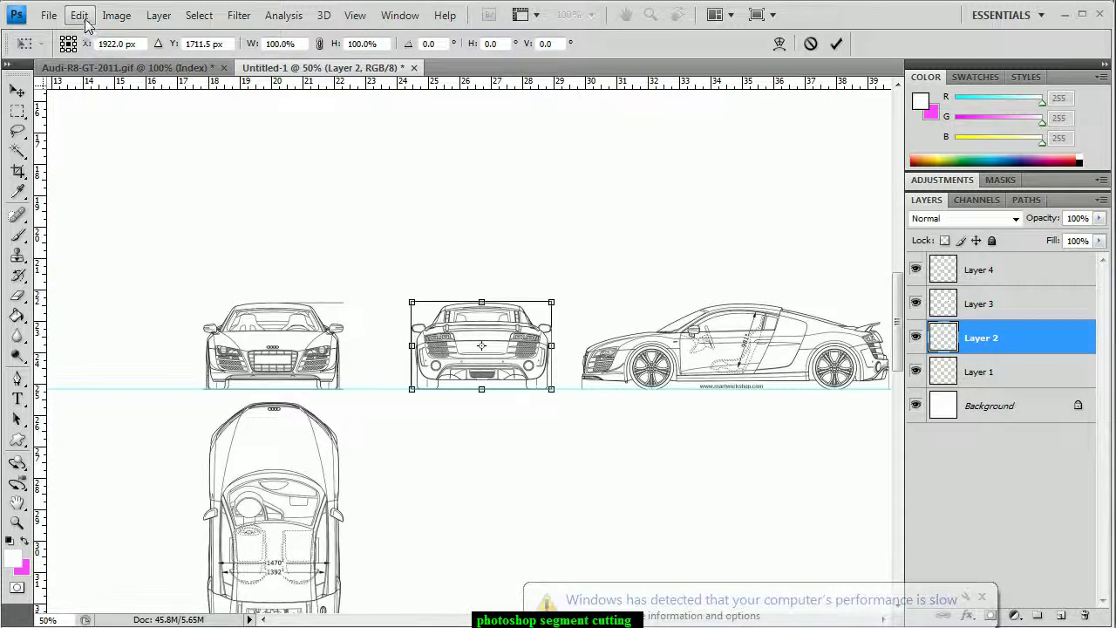
pyautogui.click(79, 14)
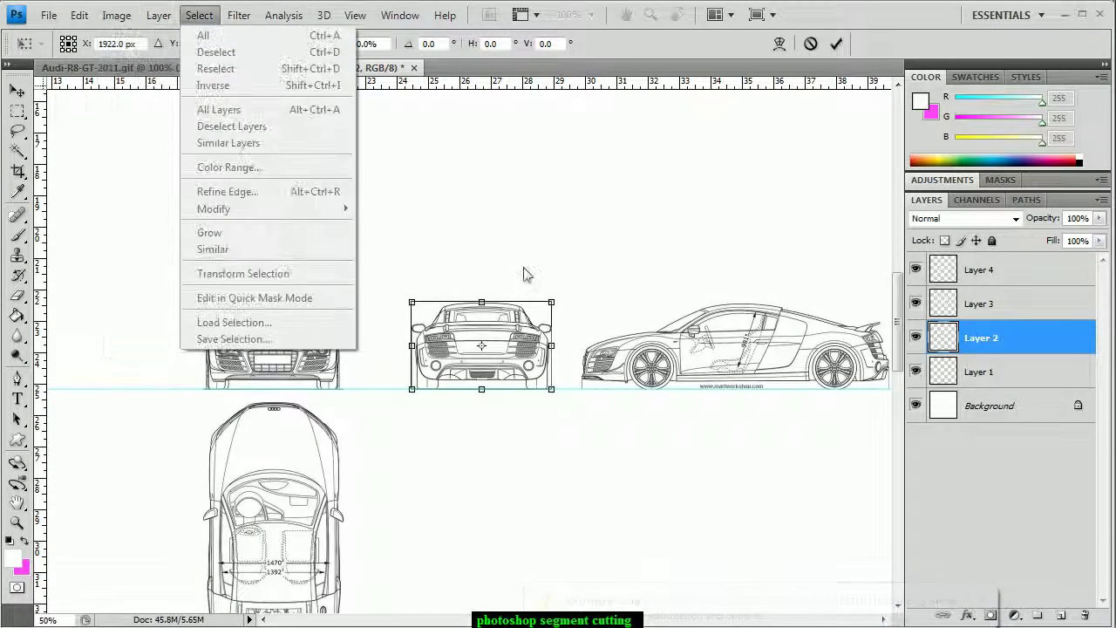
pyautogui.click(479, 345)
pyautogui.press('Return')
pyautogui.press('z')
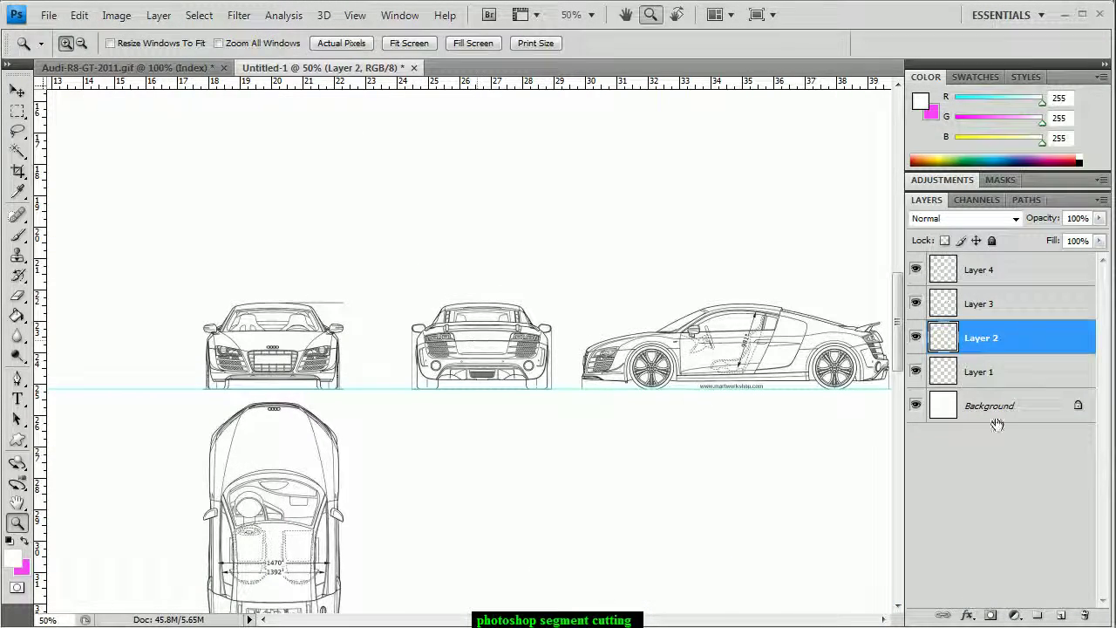
# Step: Duplicate Layer 2 to create Layer 2 copy of the rear view
pyautogui.rightClick(952, 338)
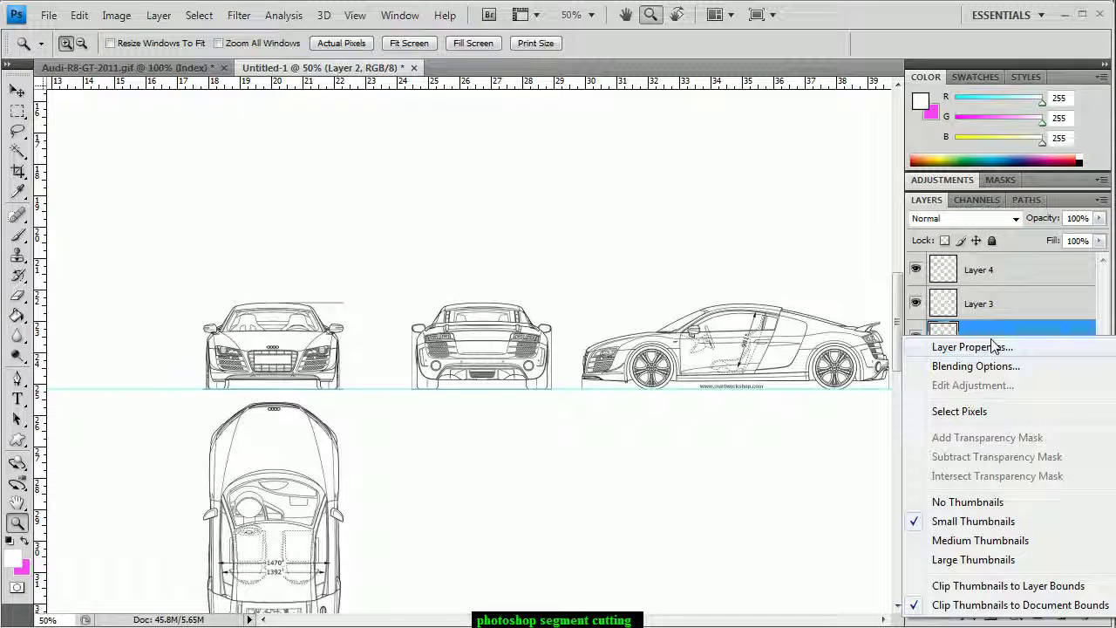
pyautogui.rightClick(990, 334)
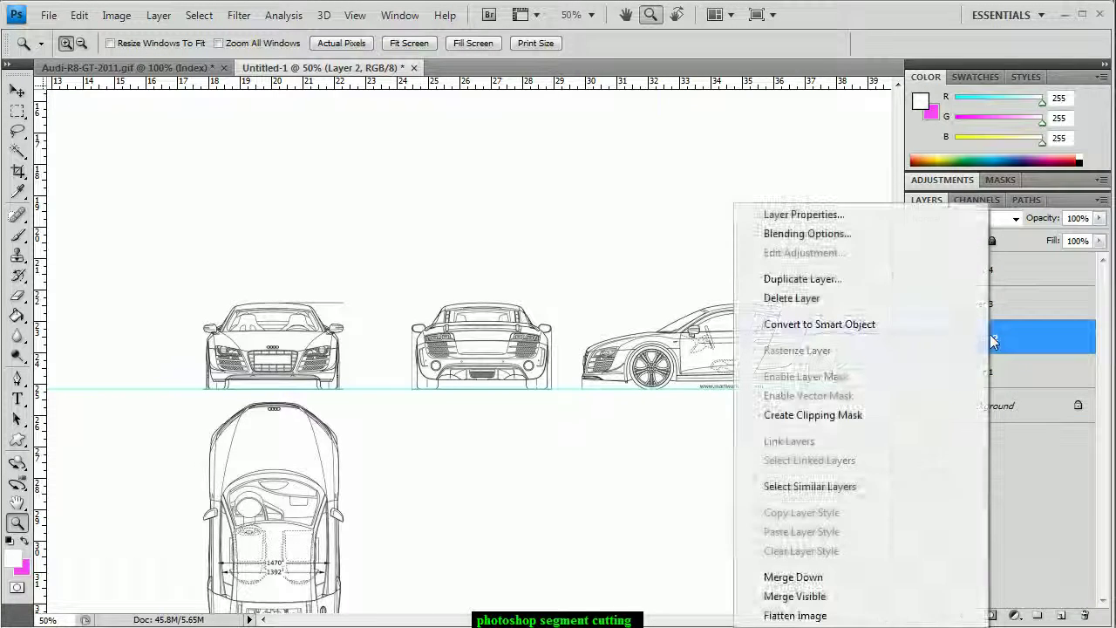
pyautogui.click(833, 281)
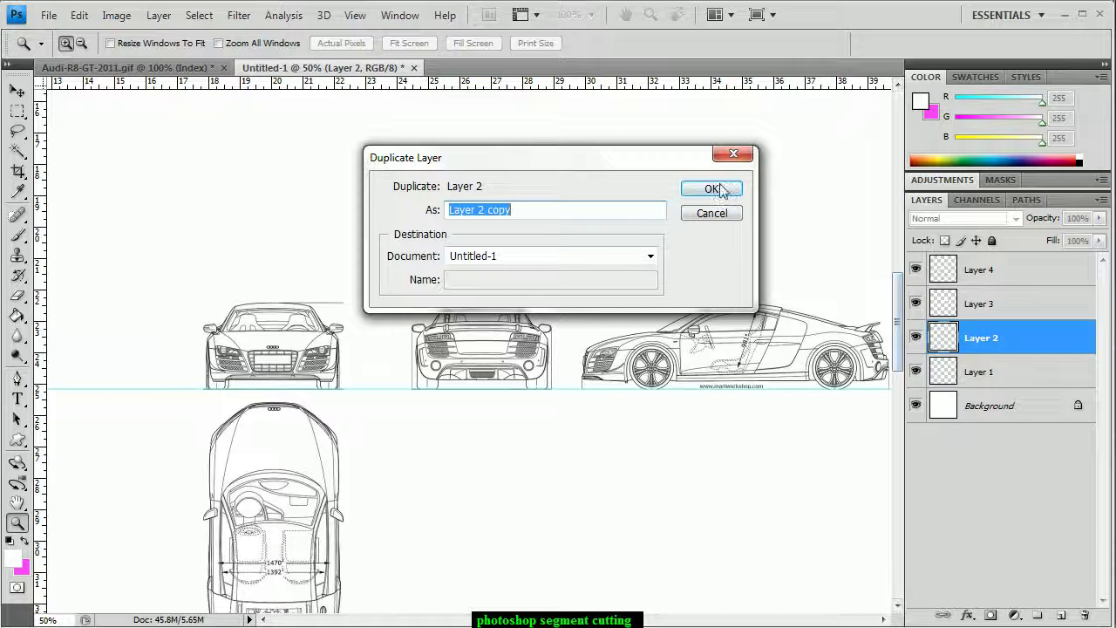
pyautogui.click(720, 189)
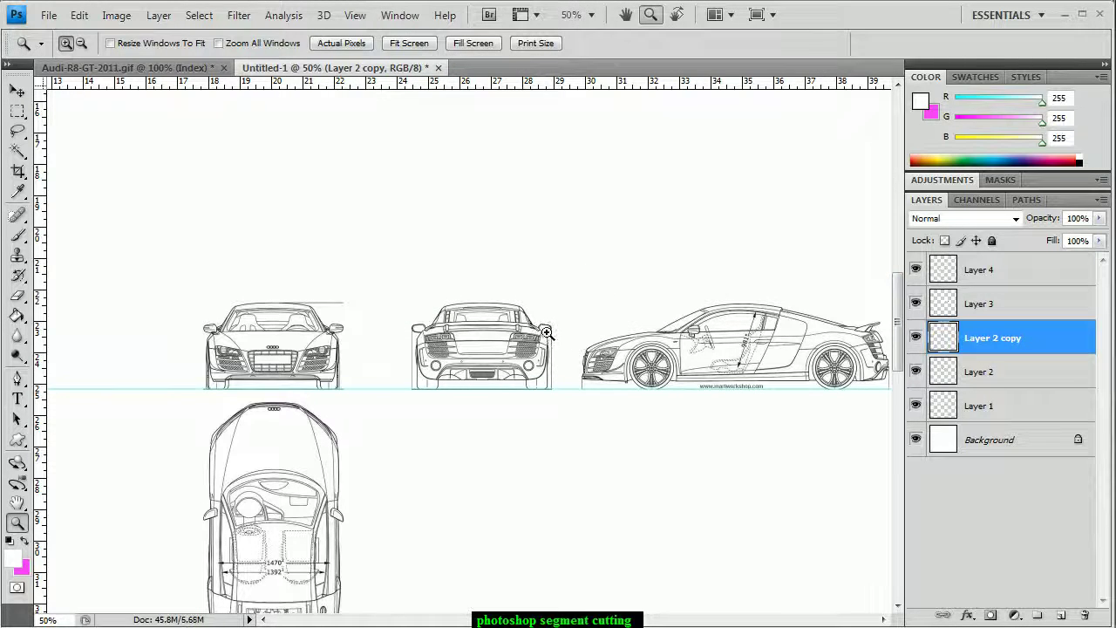
# Step: Move the Layer 2 copy above the front view and apply the transform
pyautogui.hotkey('ctrl', 't')
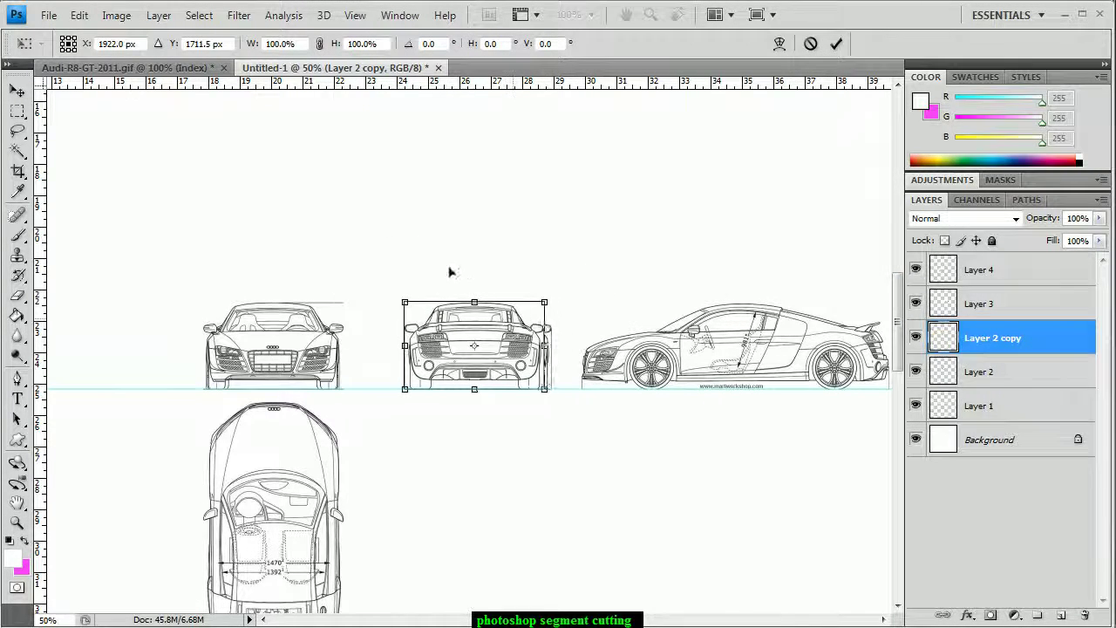
pyautogui.moveTo(514, 321); pyautogui.dragTo(307, 179)
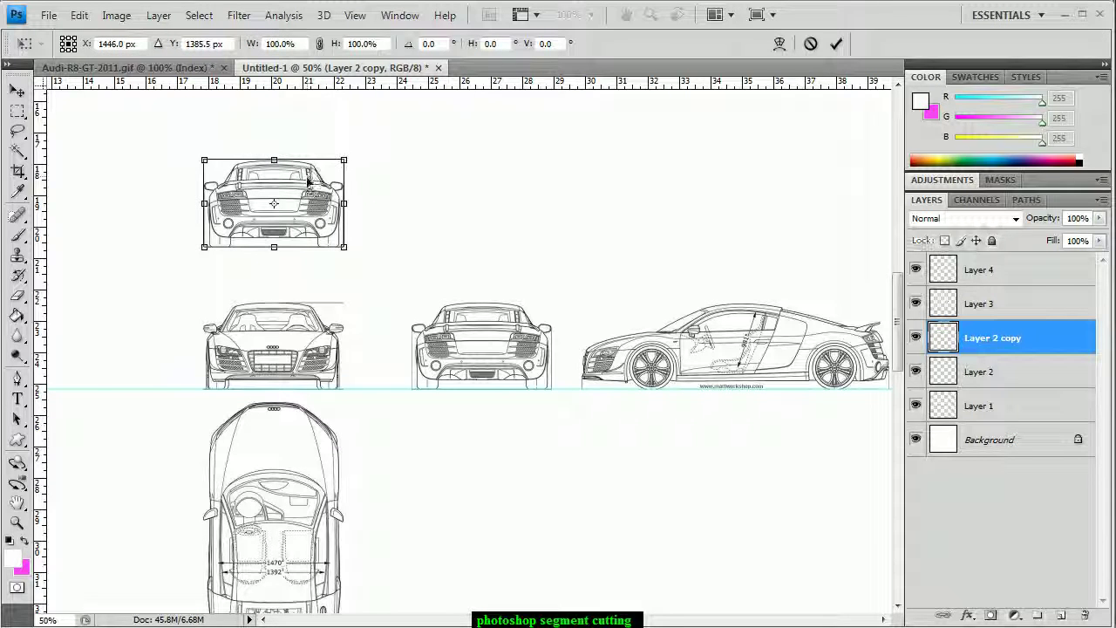
pyautogui.click(16, 521)
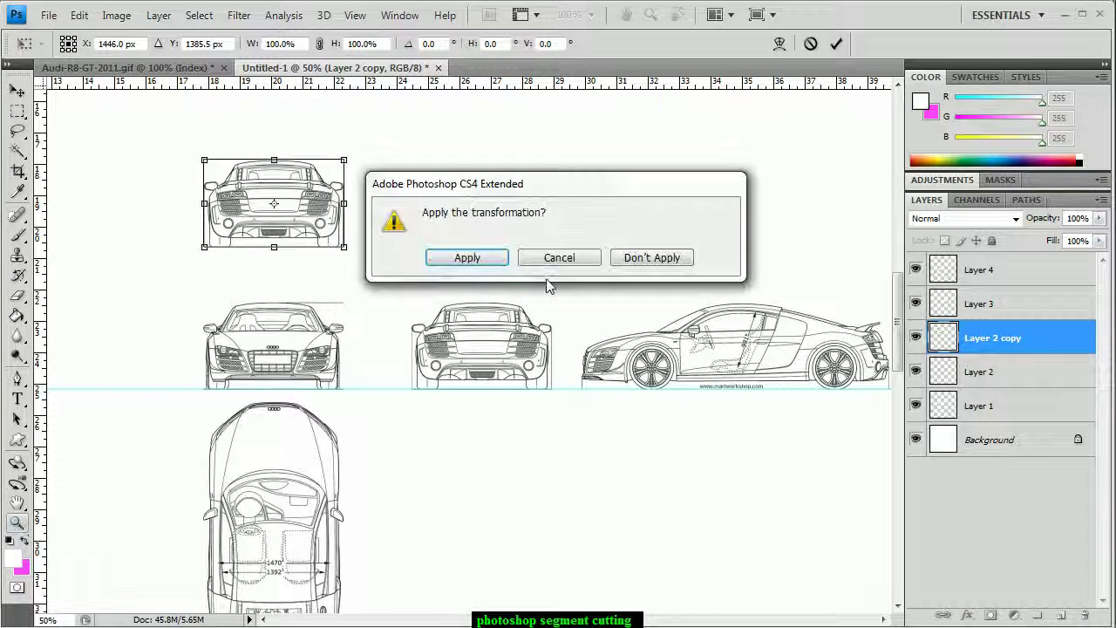
pyautogui.click(441, 257)
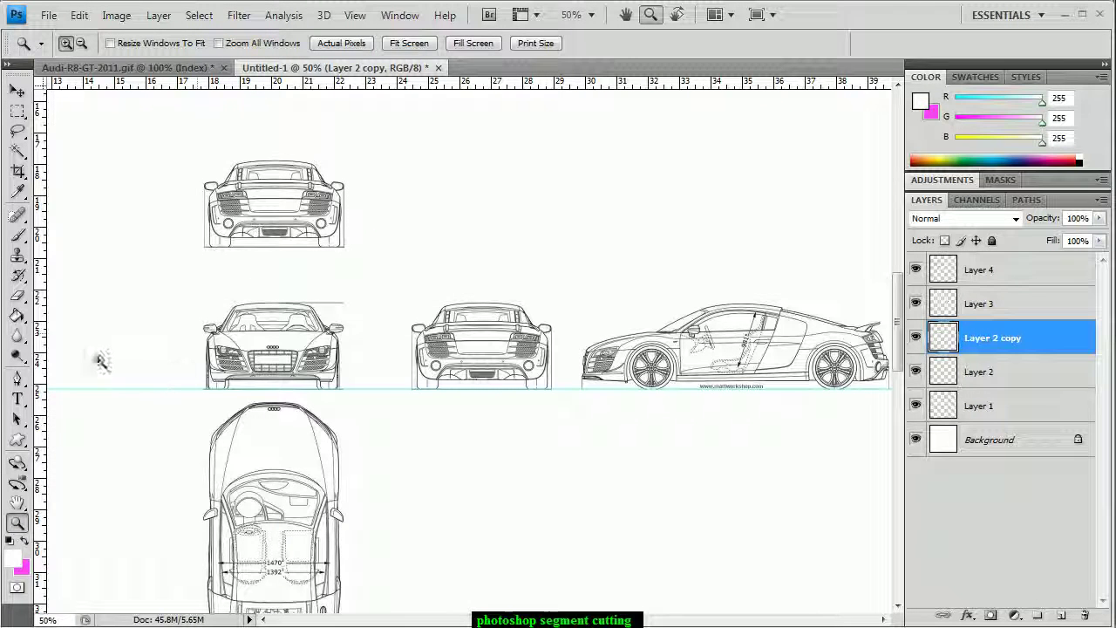
# Step: Place a vertical guide from the left ruler through the centre line of the front and top views
pyautogui.moveTo(40, 371); pyautogui.dragTo(274, 397)
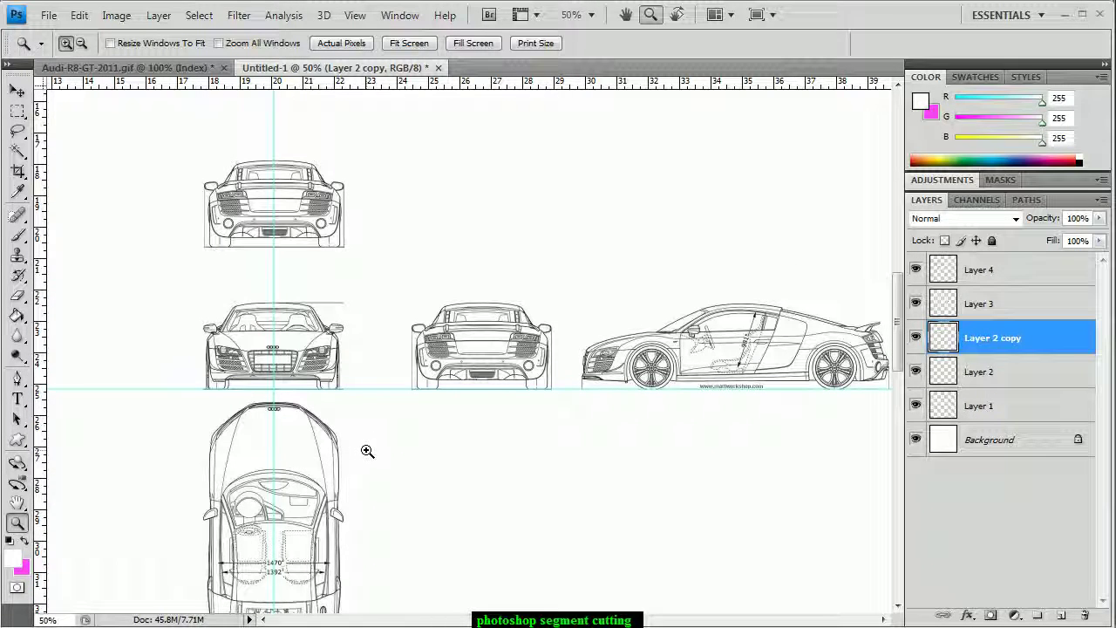
pyautogui.scroll(-3, 366, 451)
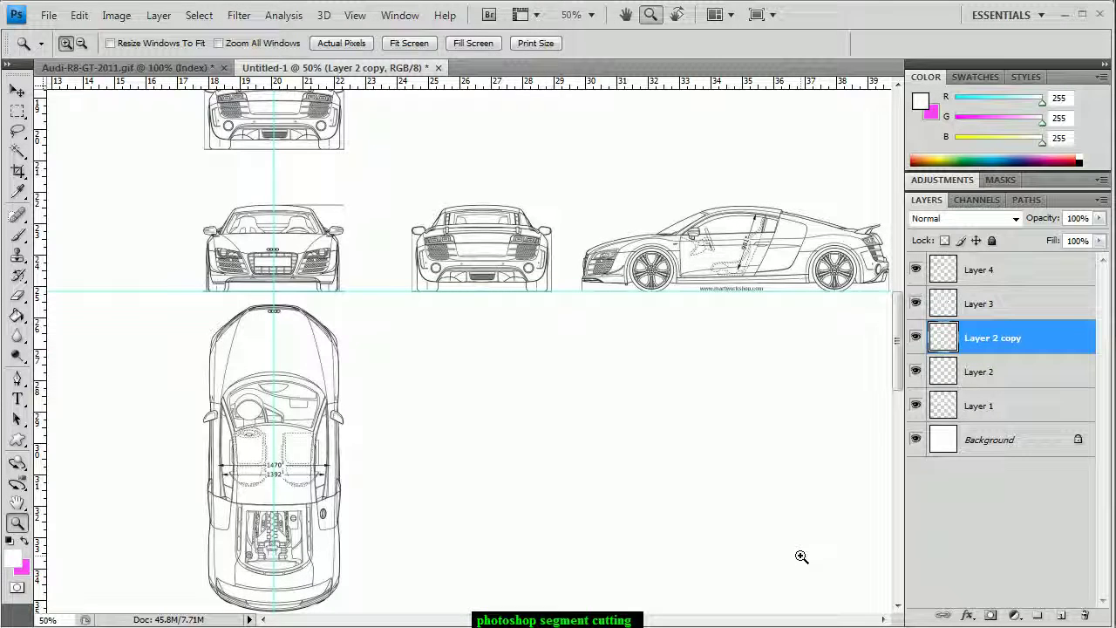